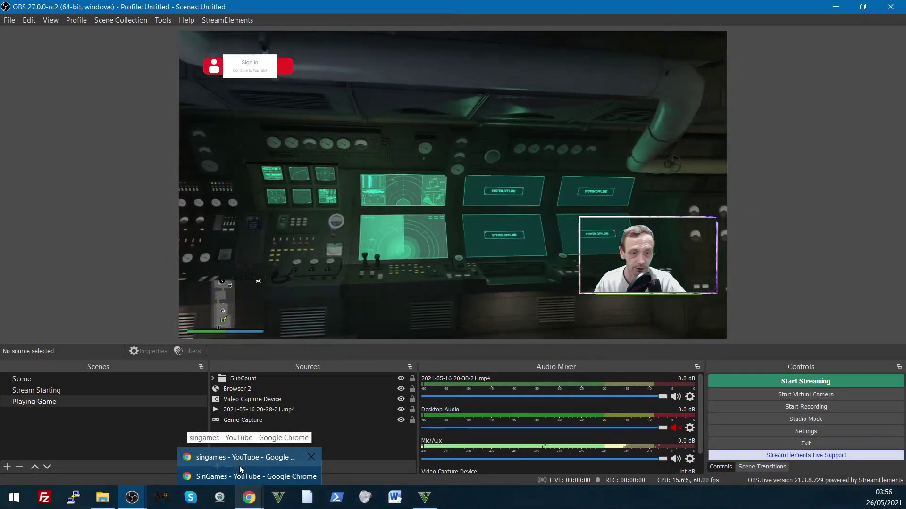
# Step: Bring the SinGames YouTube channel page to the front and maximize the browser window
pyautogui.click(241, 476)
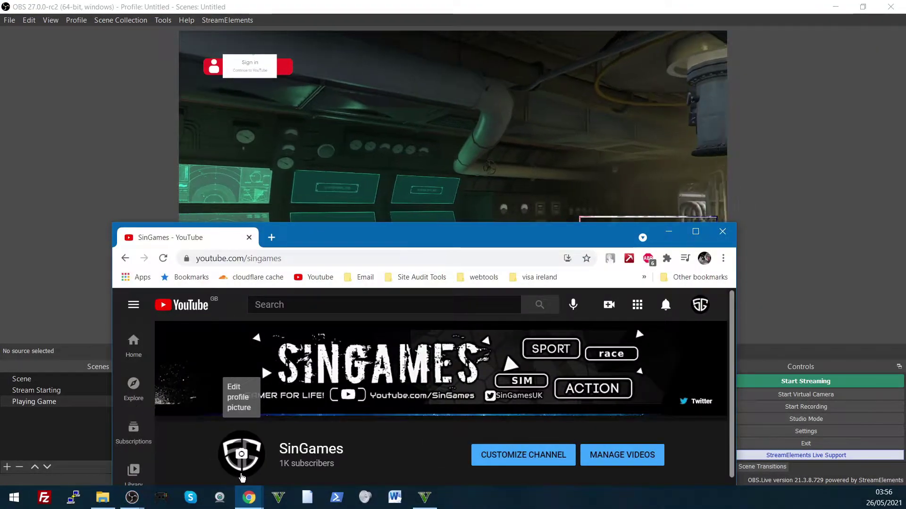
pyautogui.moveTo(366, 222); pyautogui.dragTo(395, 4)
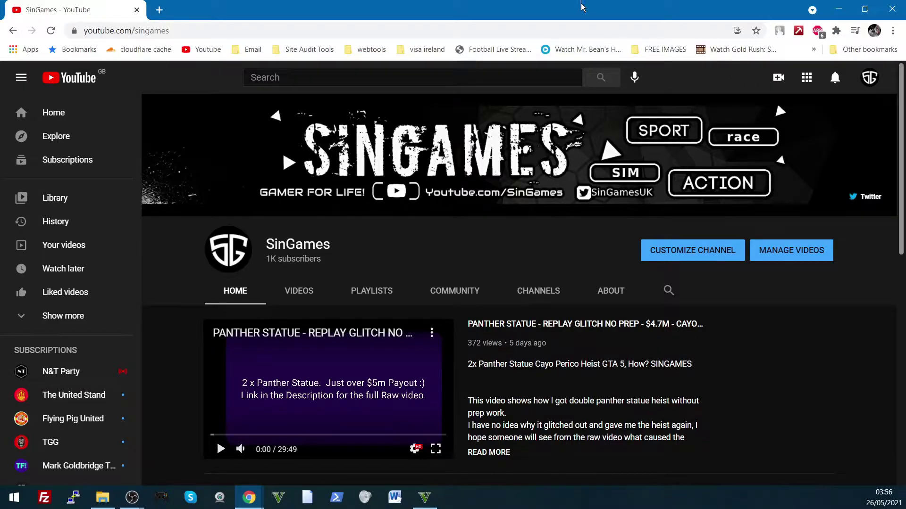
# Step: Open the channel's live subscriber count in YouTube Studio Analytics, showing 1,005 subscribers
pyautogui.click(867, 79)
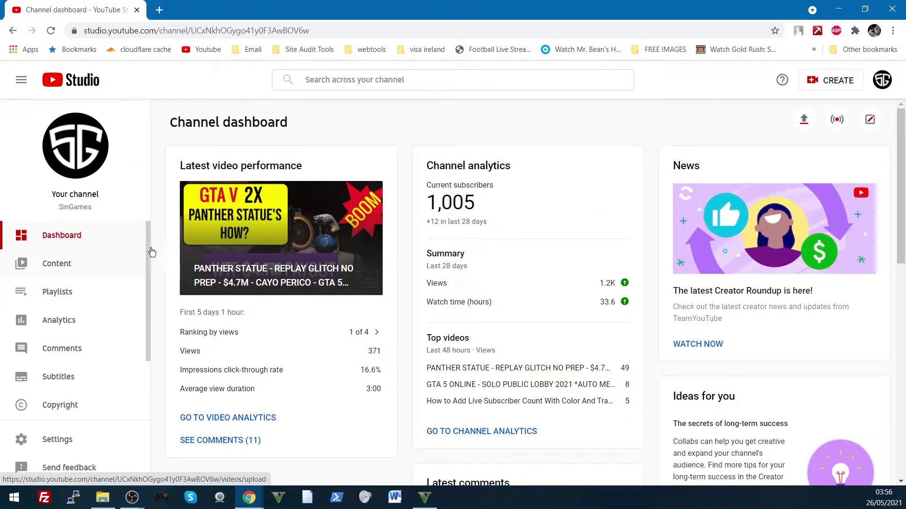
pyautogui.scroll(-2, 93, 306)
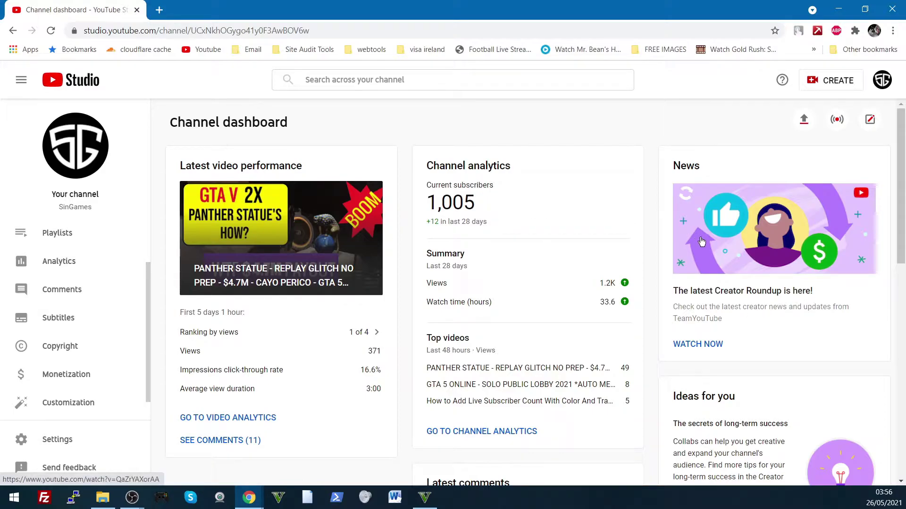
pyautogui.scroll(2, 3, 295)
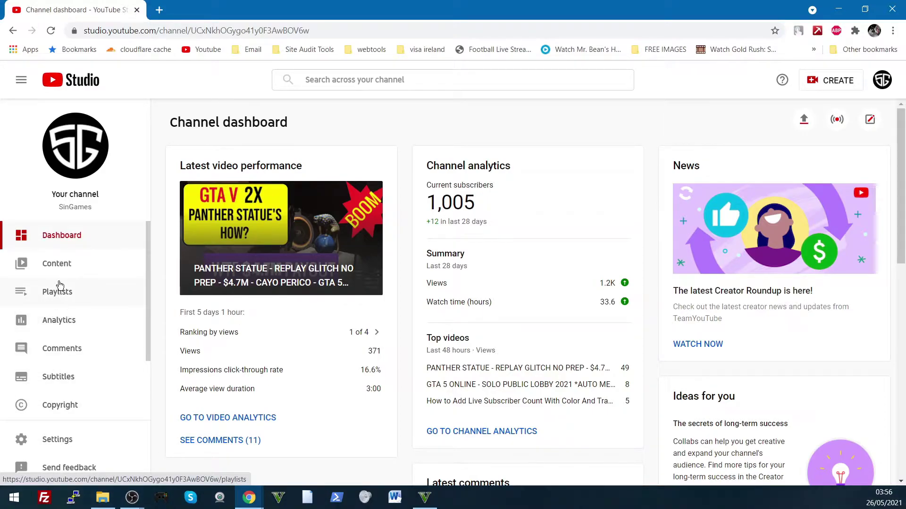
pyautogui.click(60, 322)
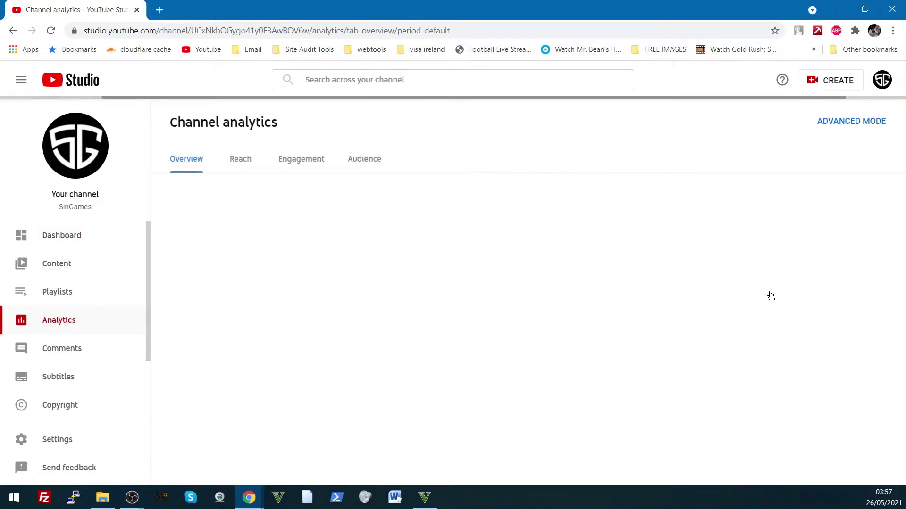
pyautogui.click(738, 275)
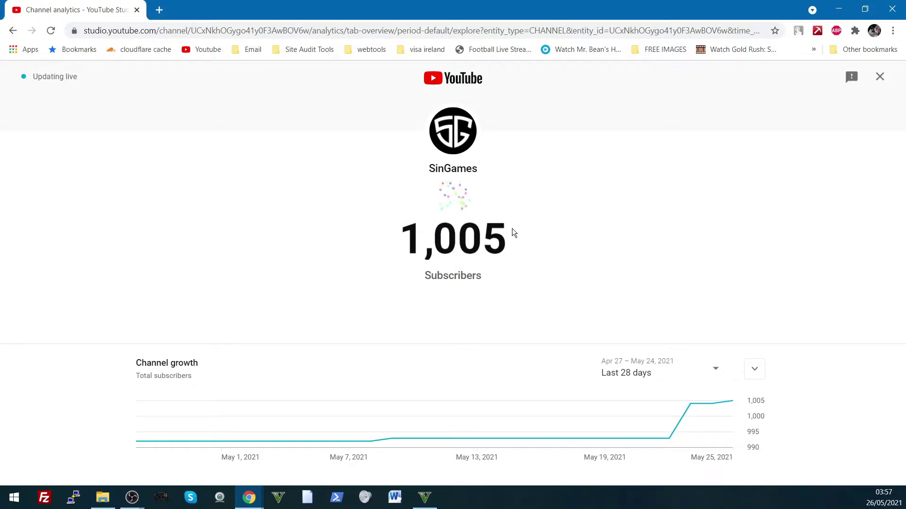
# Step: Copy the live subscriber count page's web address
pyautogui.moveTo(425, 250); pyautogui.dragTo(494, 247)
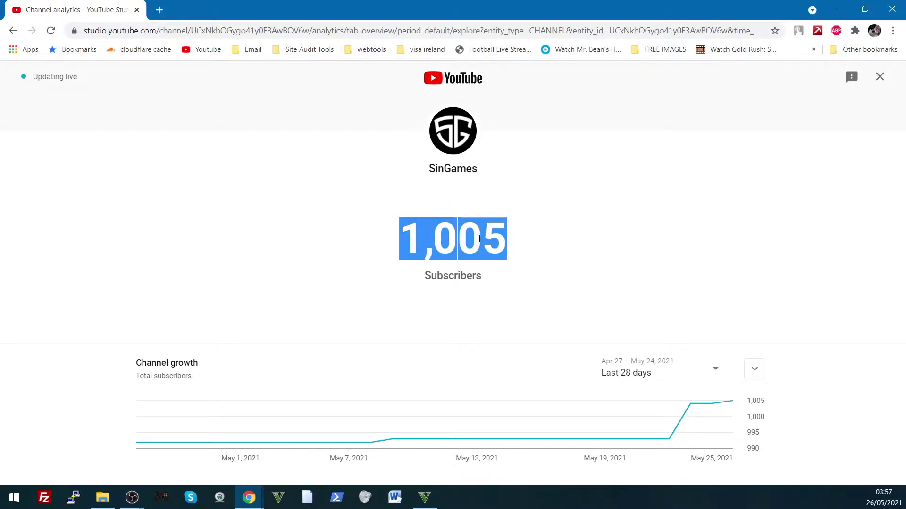
pyautogui.rightClick(194, 37)
pyautogui.click(227, 122)
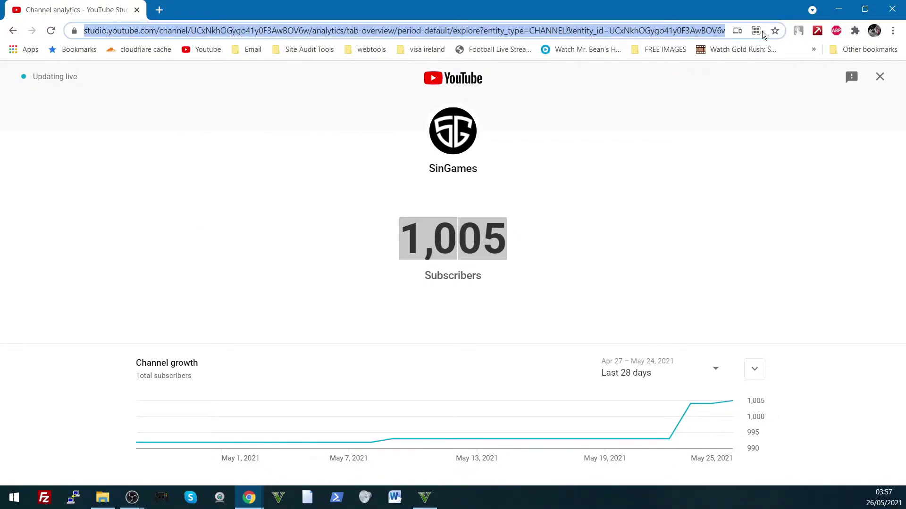
# Step: Add a new Browser source named subcount2 in OBS
pyautogui.click(837, 5)
pyautogui.rightClick(242, 440)
pyautogui.click(223, 464)
pyautogui.click(219, 465)
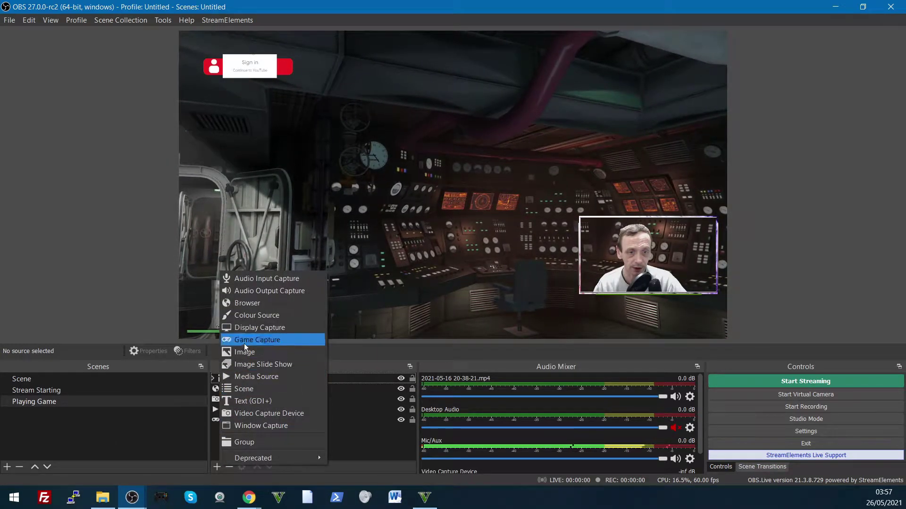
pyautogui.click(251, 304)
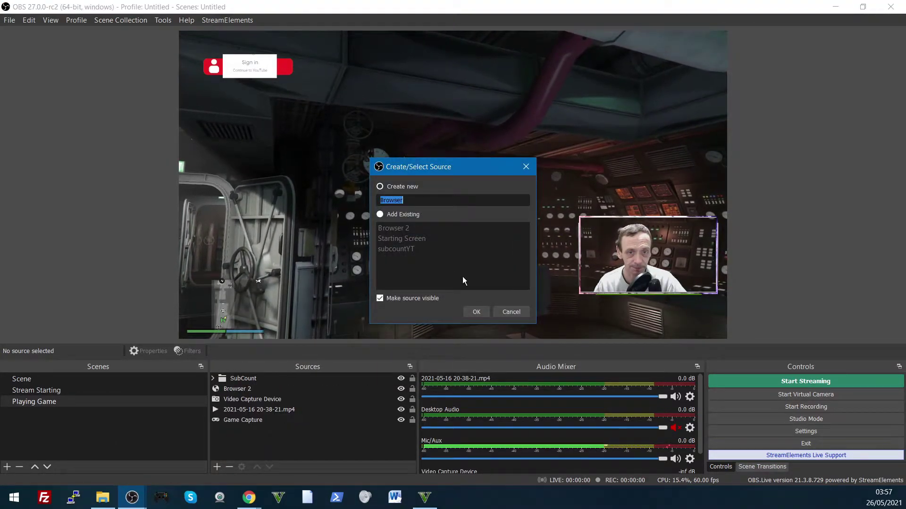
pyautogui.write('subcount')
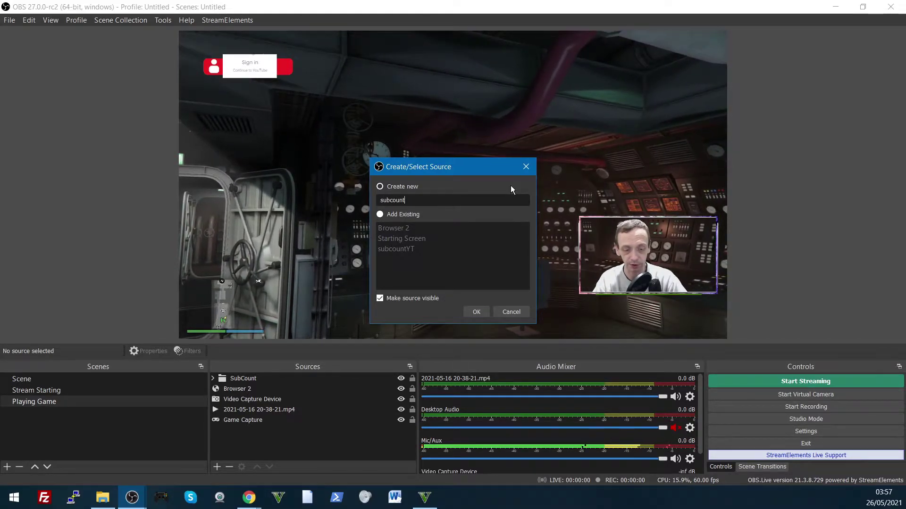
pyautogui.write('2')
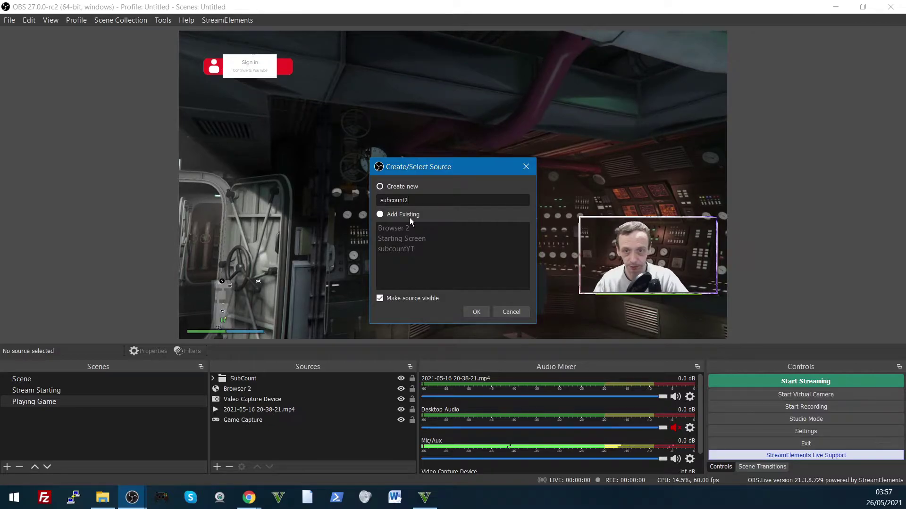
pyautogui.click(479, 312)
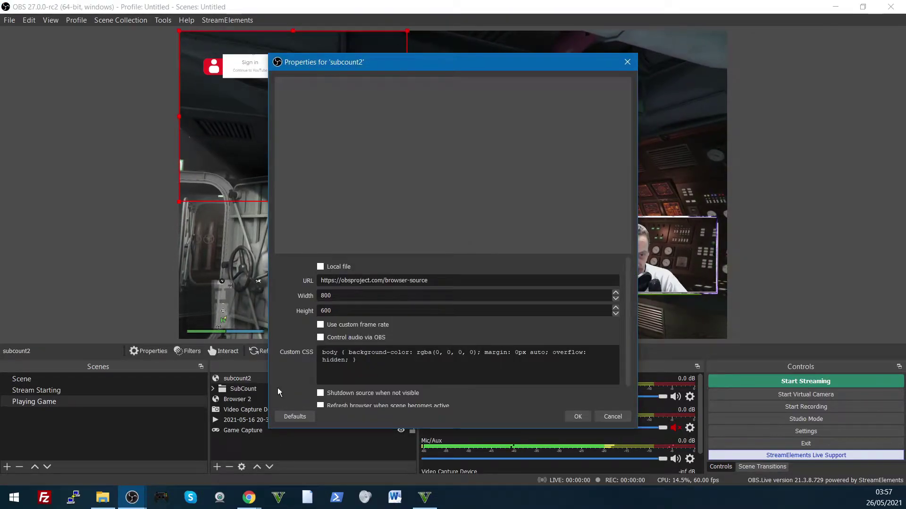
# Step: Paste the live count address as its URL and set width 1920, height 1080
pyautogui.moveTo(428, 281); pyautogui.dragTo(317, 281)
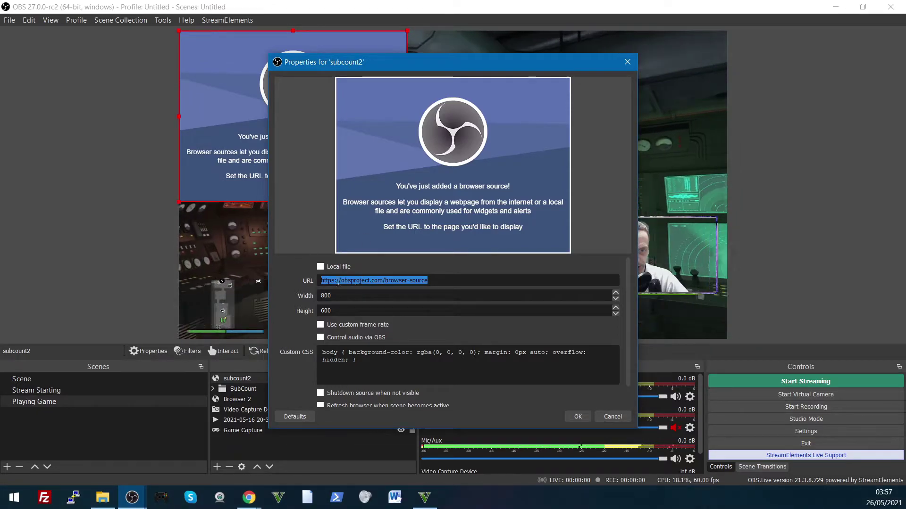
pyautogui.hotkey('ctrl', 'v')
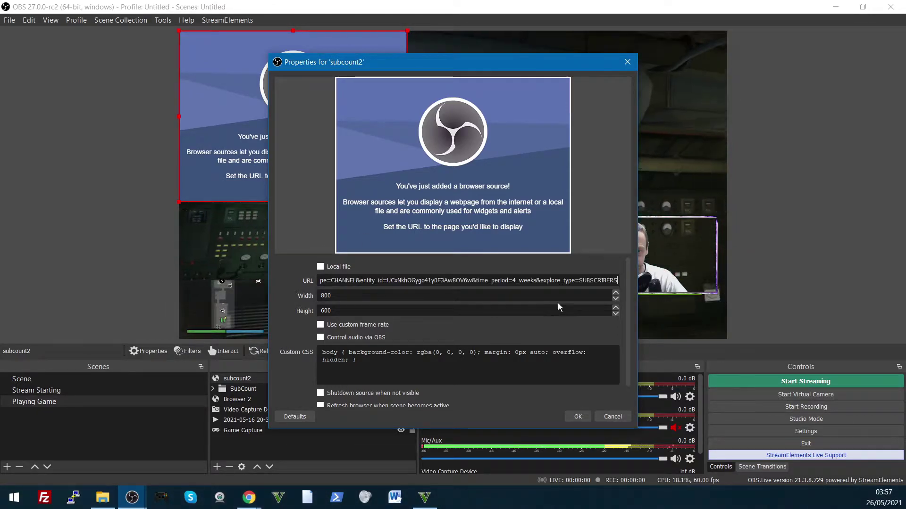
pyautogui.click(337, 294)
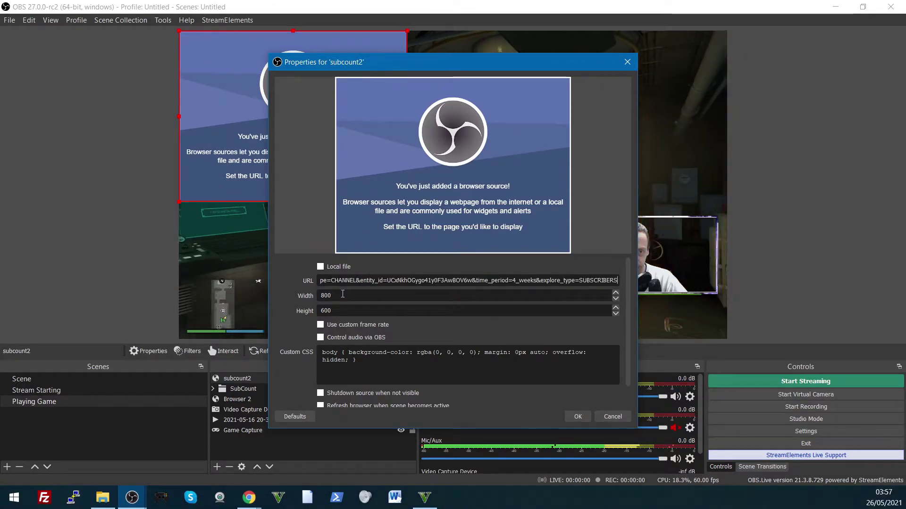
pyautogui.doubleClick(337, 295)
pyautogui.write('1')
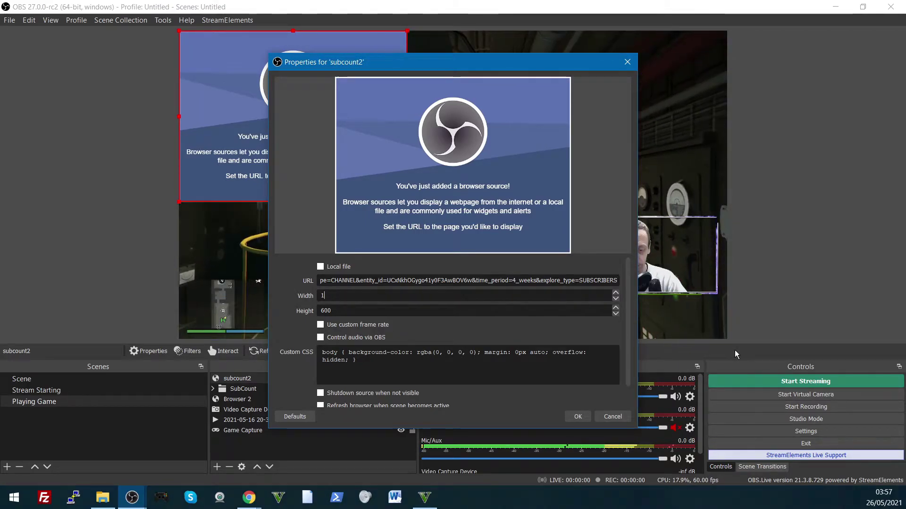
pyautogui.write('920')
pyautogui.press('Tab')
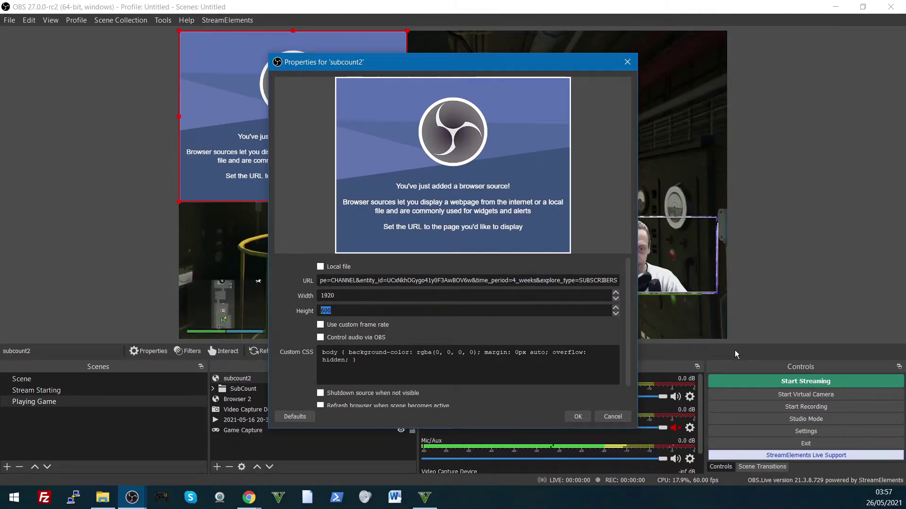
pyautogui.write('10')
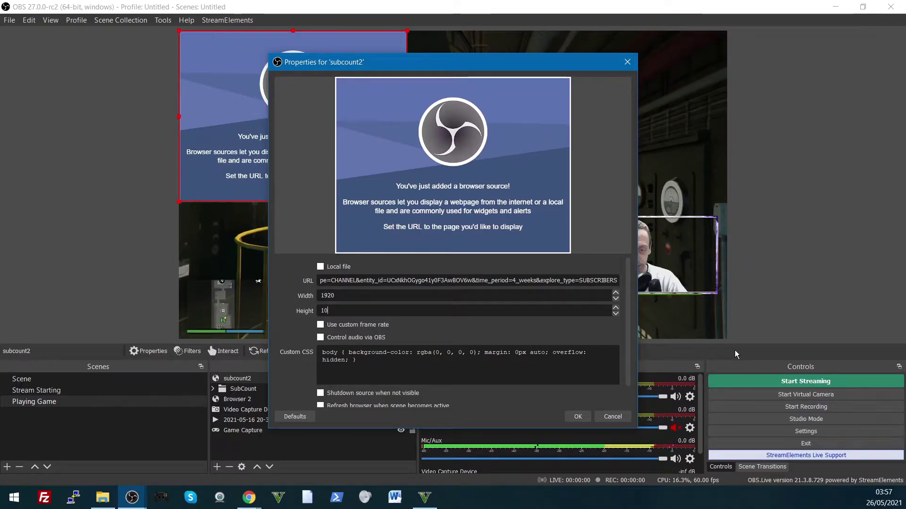
pyautogui.write('80')
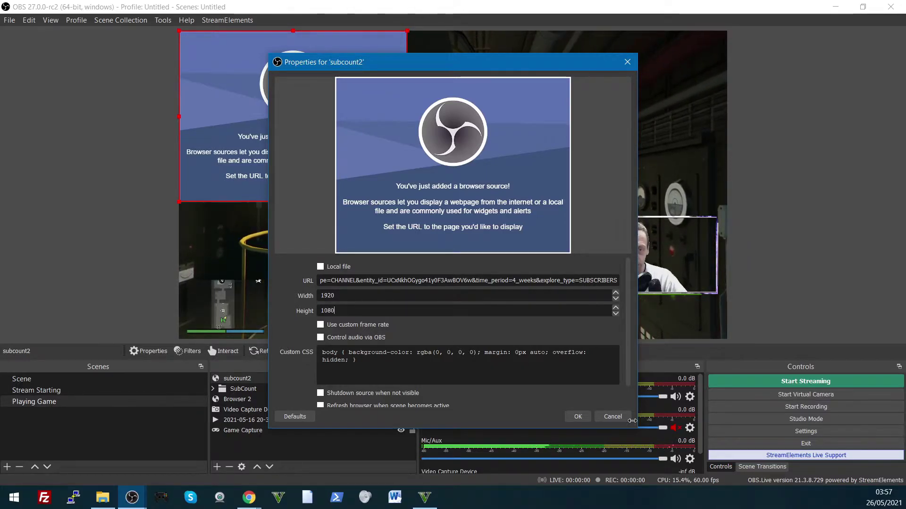
# Step: Move the properties window up-left, select the default custom CSS, and begin searching for Notepad++
pyautogui.moveTo(386, 58); pyautogui.dragTo(201, 26)
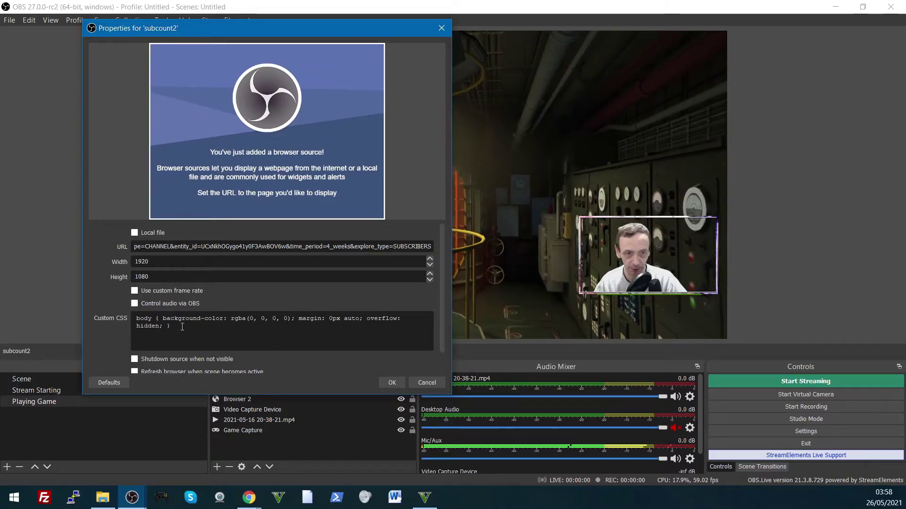
pyautogui.moveTo(182, 326); pyautogui.dragTo(133, 319)
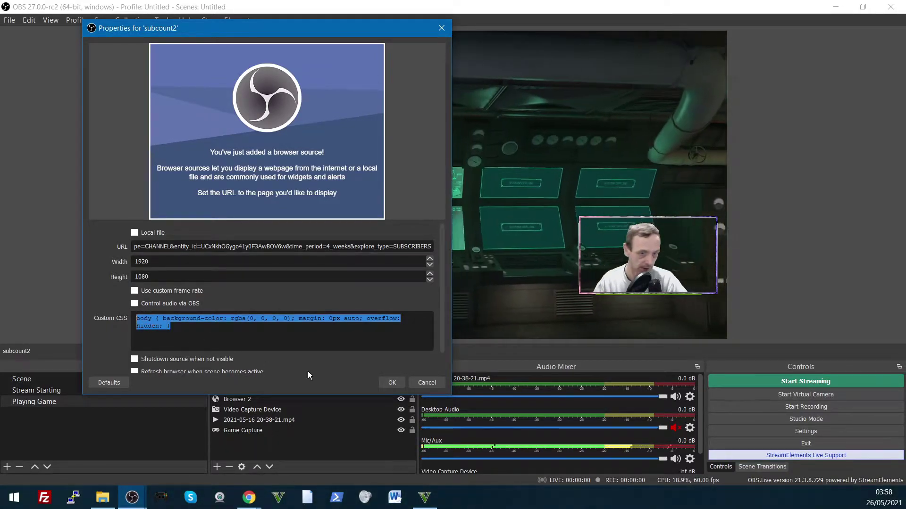
pyautogui.click(13, 499)
# Step: Launch Notepad++ and copy the counter CSS with white 72px digits and green background
pyautogui.write('note')
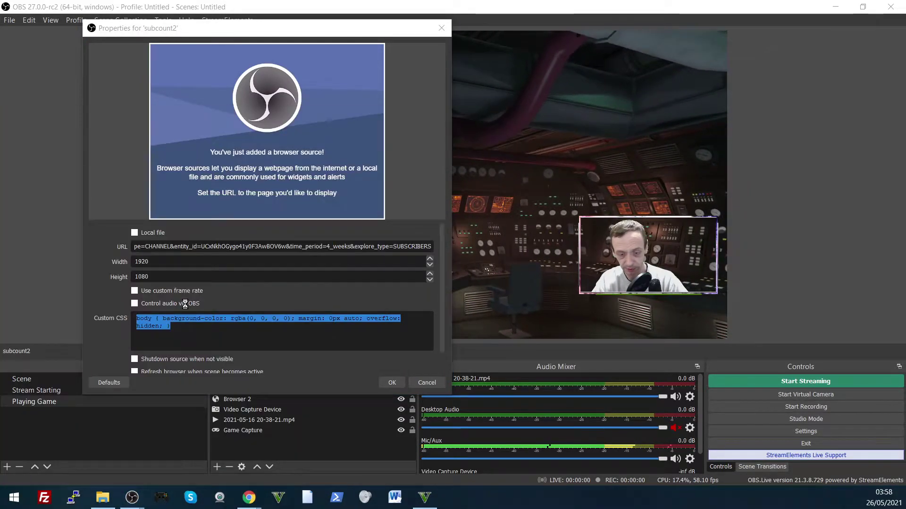
pyautogui.press('Escape')
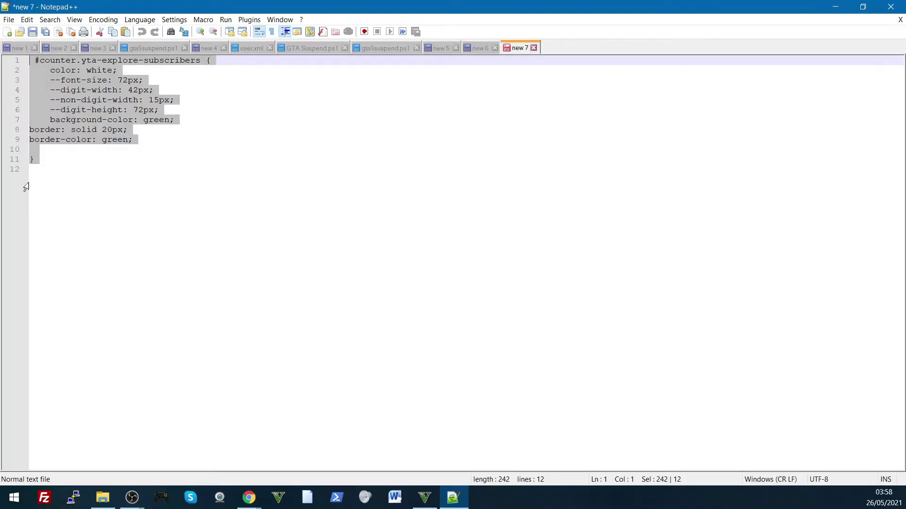
pyautogui.rightClick(57, 125)
pyautogui.click(89, 140)
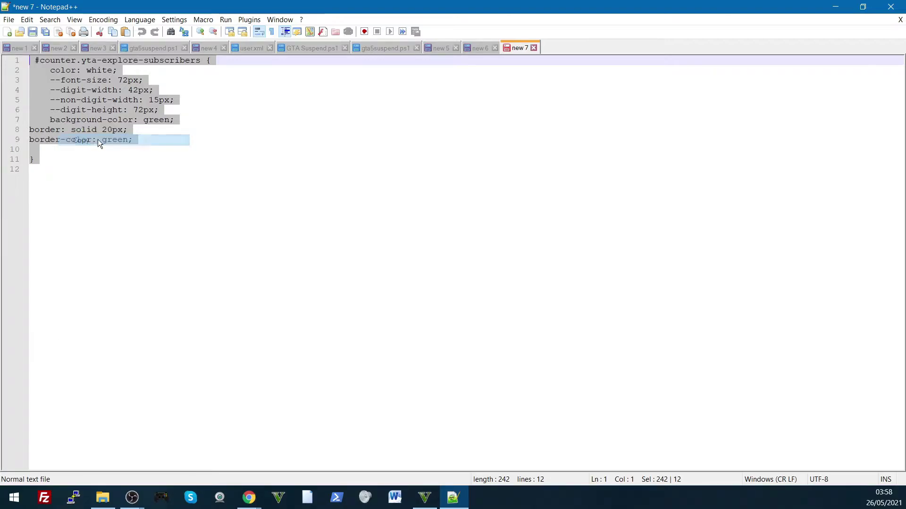
# Step: Paste the copied counter CSS over subcount2's default custom CSS
pyautogui.click(824, 8)
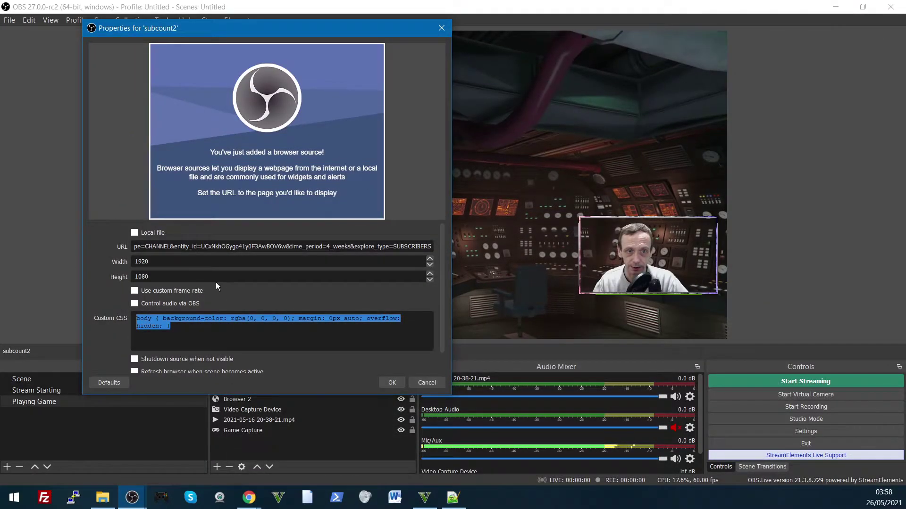
pyautogui.rightClick(176, 325)
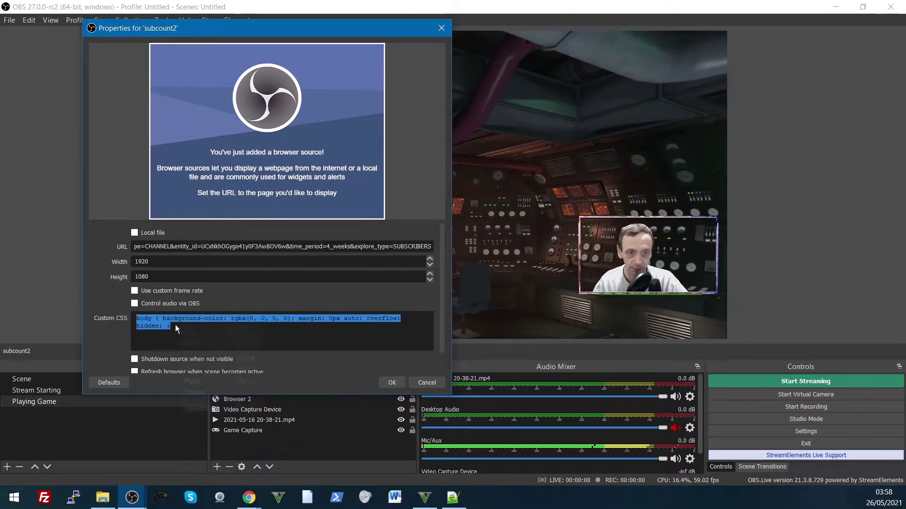
pyautogui.click(199, 381)
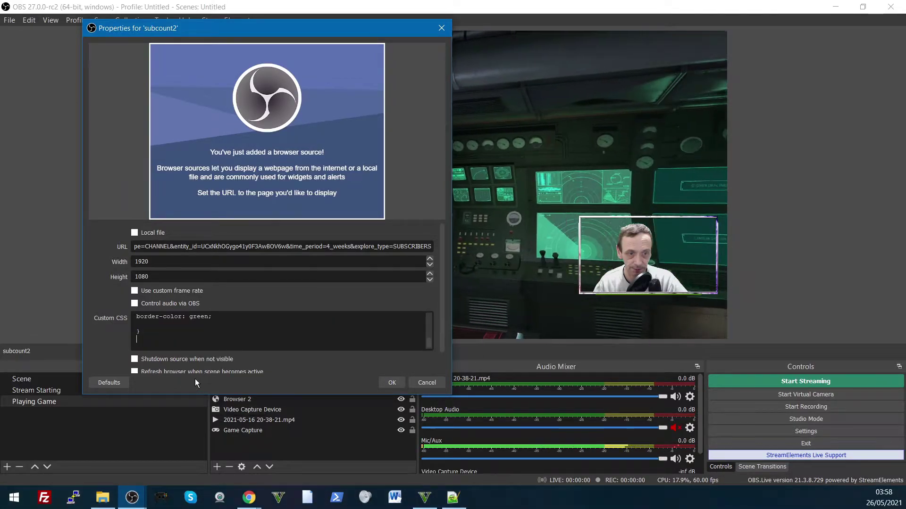
pyautogui.moveTo(173, 334); pyautogui.dragTo(137, 312)
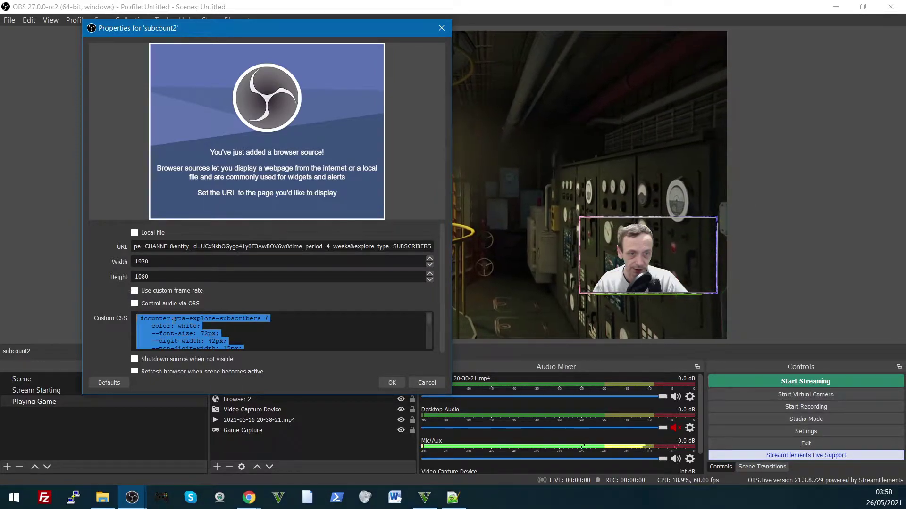
pyautogui.click(171, 319)
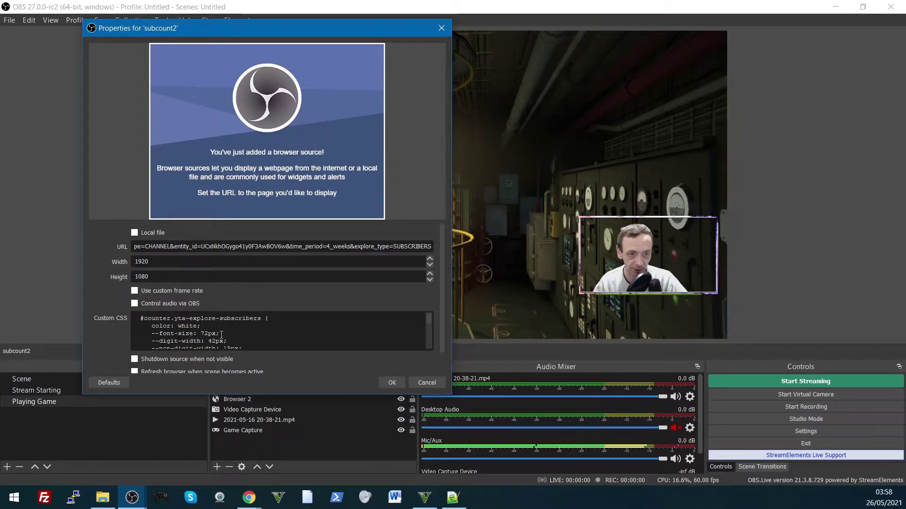
# Step: Change the counter text colour from white to #111 and save the source
pyautogui.scroll(-1, 226, 330)
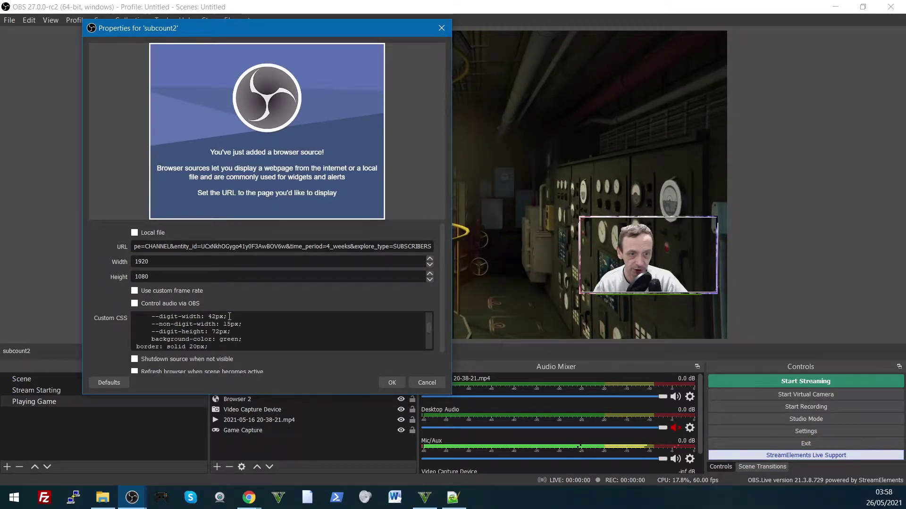
pyautogui.scroll(2, 236, 342)
pyautogui.doubleClick(201, 324)
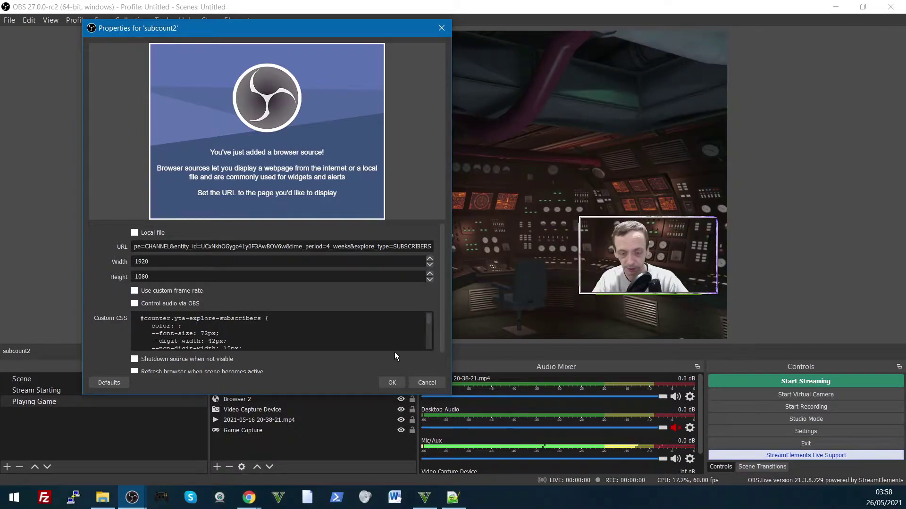
pyautogui.write('black')
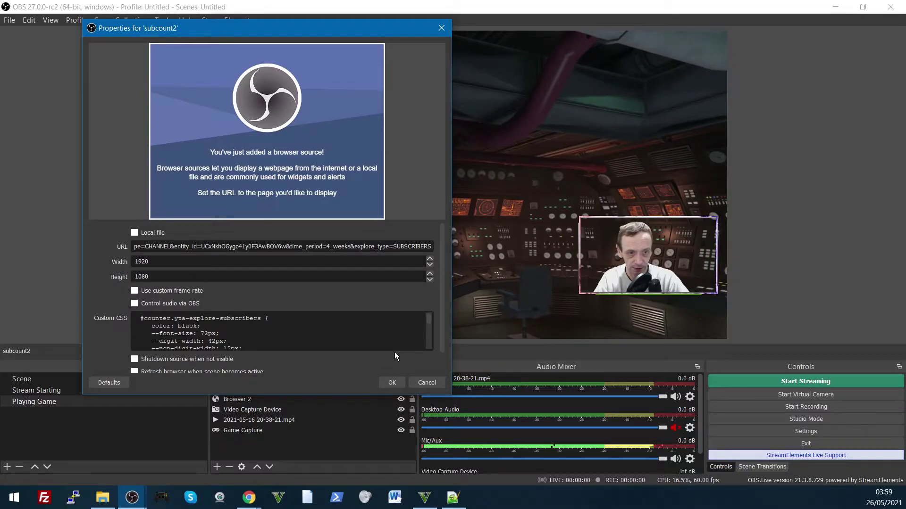
pyautogui.press('BackSpace')
pyautogui.press('BackSpace')
pyautogui.press('BackSpace')
pyautogui.write('#')
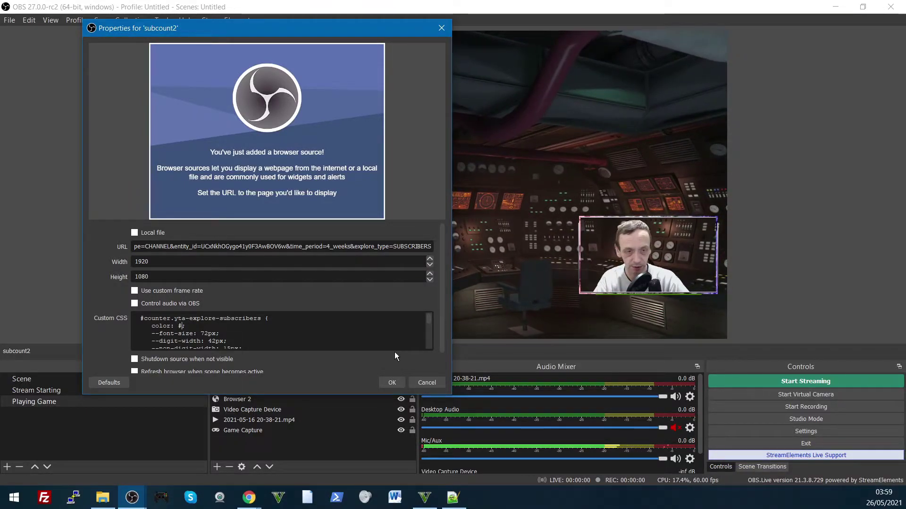
pyautogui.write('111')
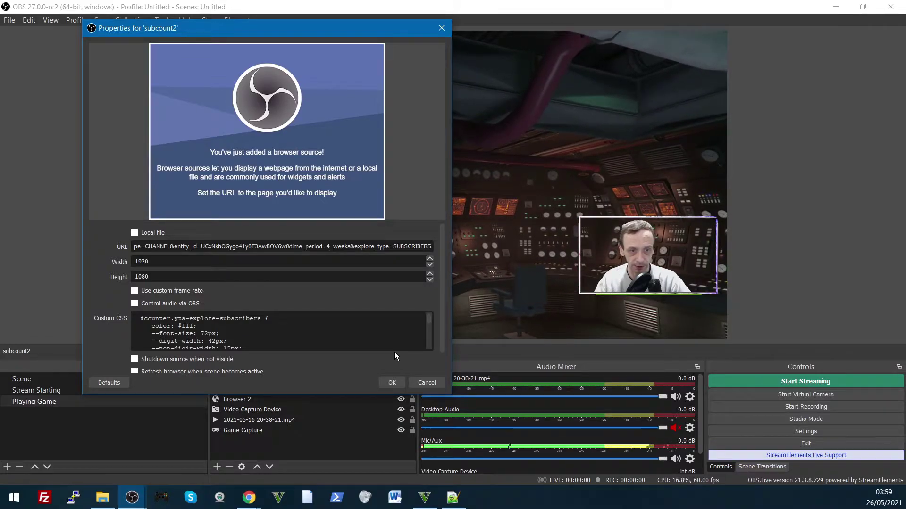
pyautogui.click(398, 383)
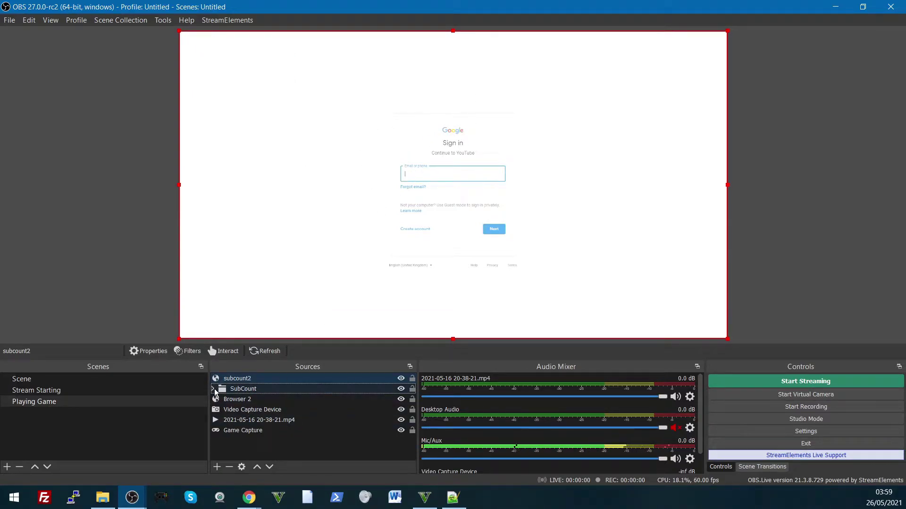
# Step: Bring up the subcount2 source's options to reach Interact
pyautogui.rightClick(247, 380)
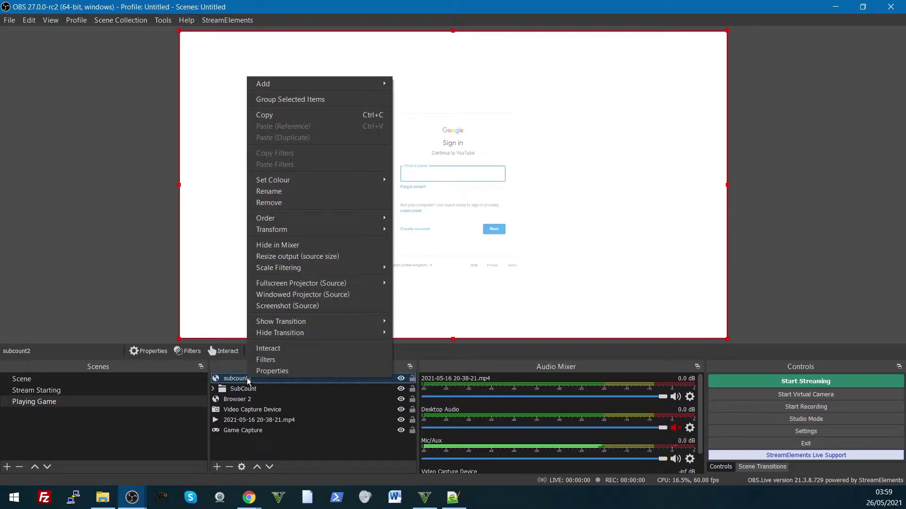
# Step: Interact with subcount2 and sign in to YouTube with the Google account e-mail and password
pyautogui.click(285, 349)
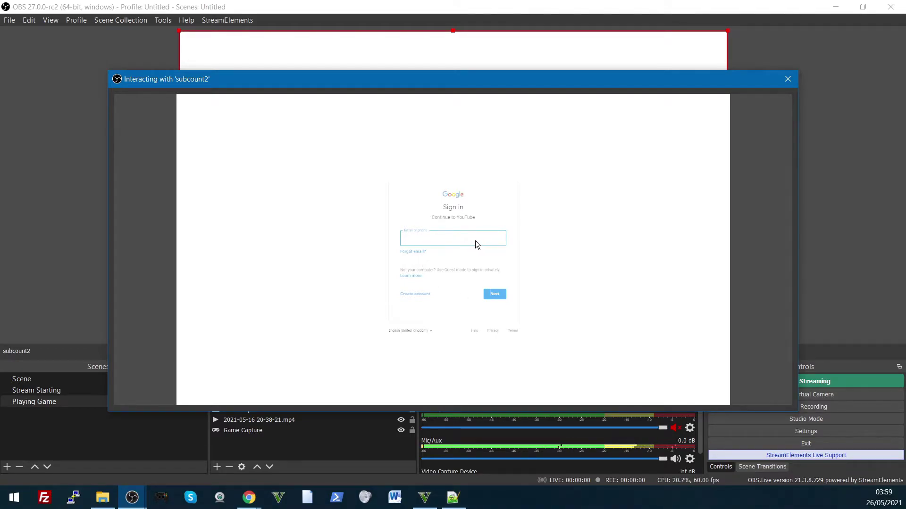
pyautogui.press('Tab')
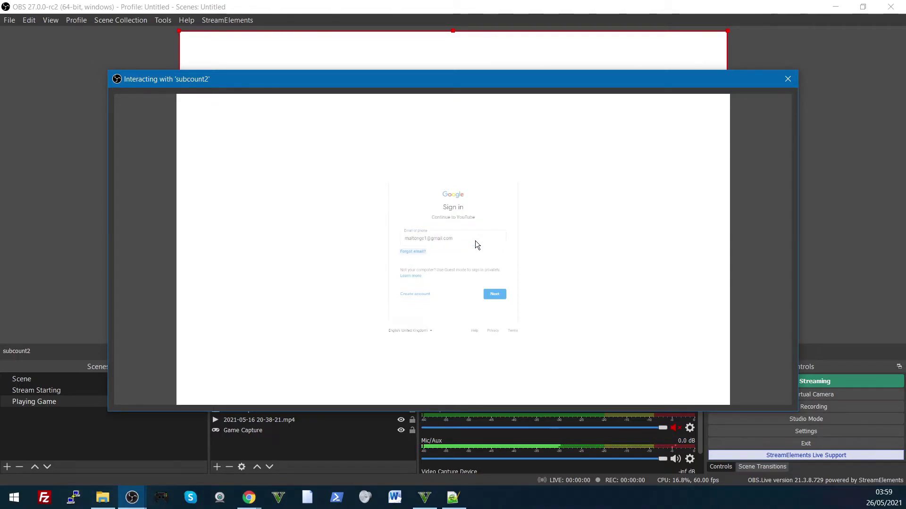
pyautogui.click(491, 294)
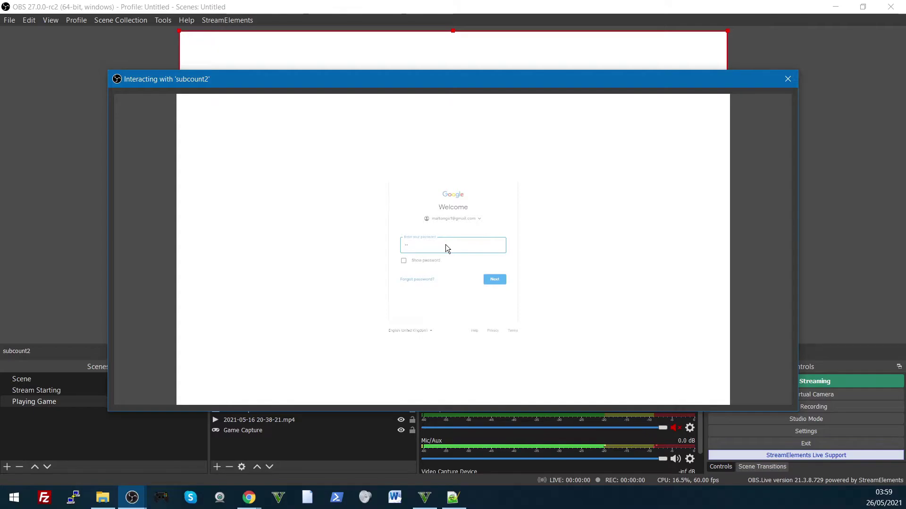
pyautogui.write('••')
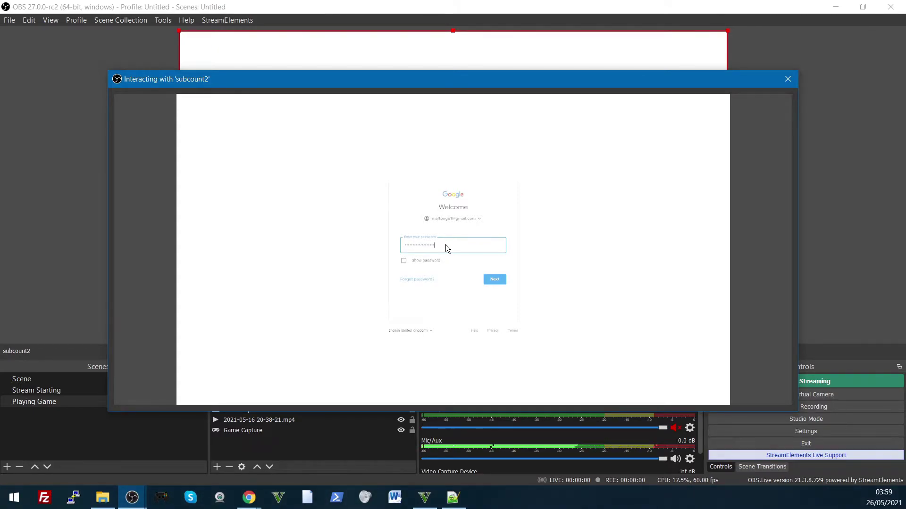
pyautogui.click(501, 284)
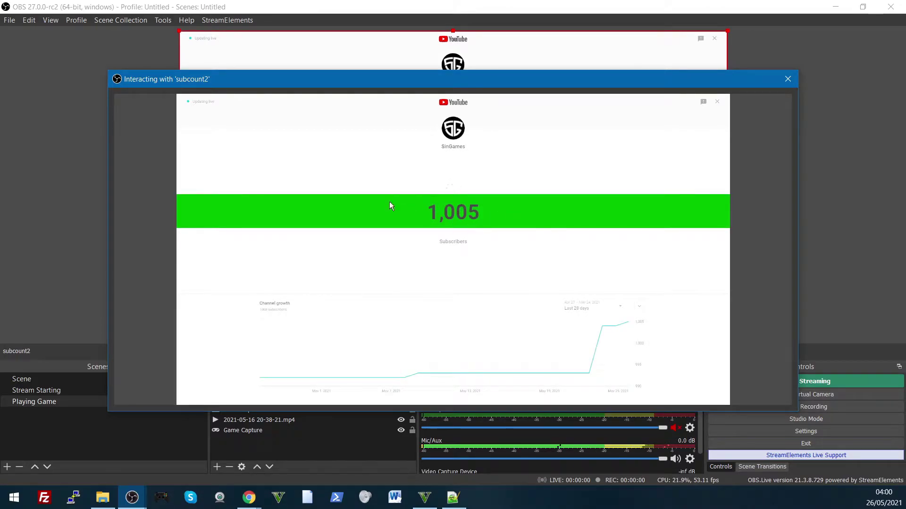
pyautogui.moveTo(229, 83); pyautogui.dragTo(319, 106)
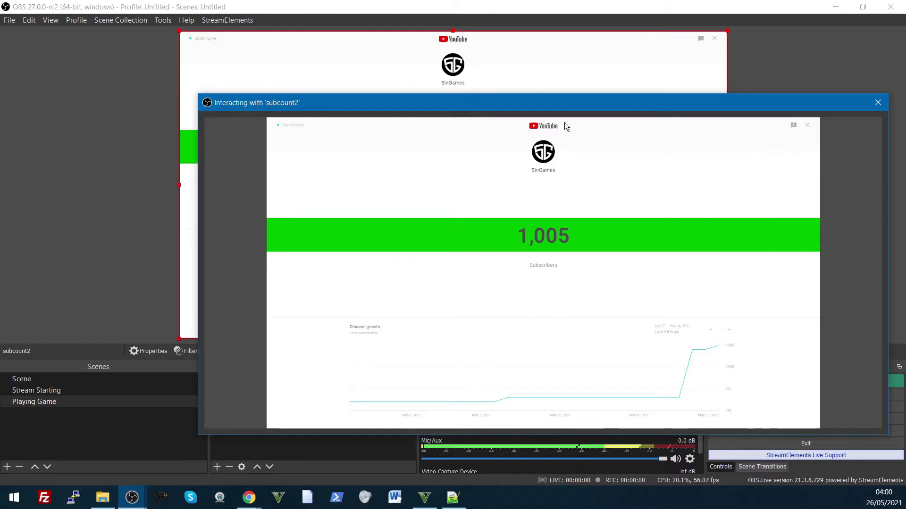
pyautogui.moveTo(445, 111); pyautogui.dragTo(313, 77)
# Step: Close the interaction window and crop subcount2 from both corners to the green 1,005 bar
pyautogui.click(747, 68)
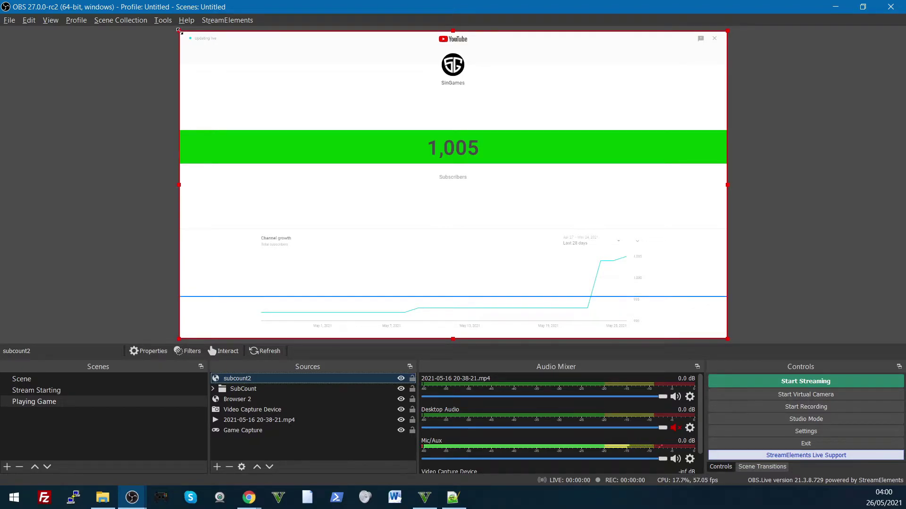
pyautogui.moveTo(179, 31); pyautogui.dragTo(414, 135)
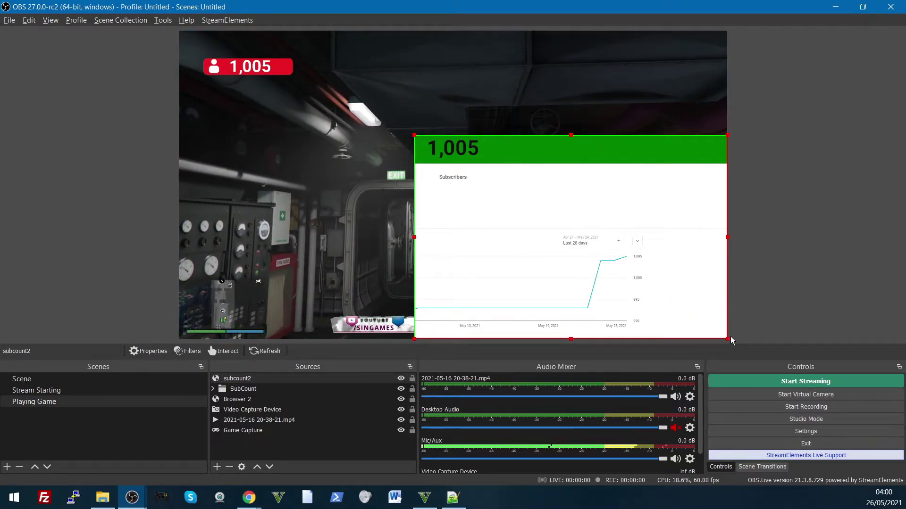
pyautogui.moveTo(731, 340); pyautogui.dragTo(490, 164)
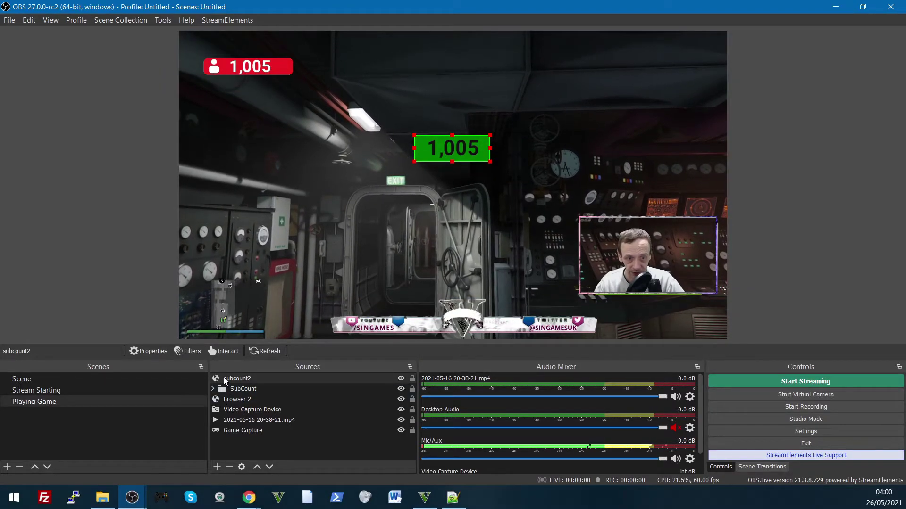
# Step: Add a Chroma Key filter to subcount2 and place the keyed counter below the red 1,005 badge
pyautogui.rightClick(243, 378)
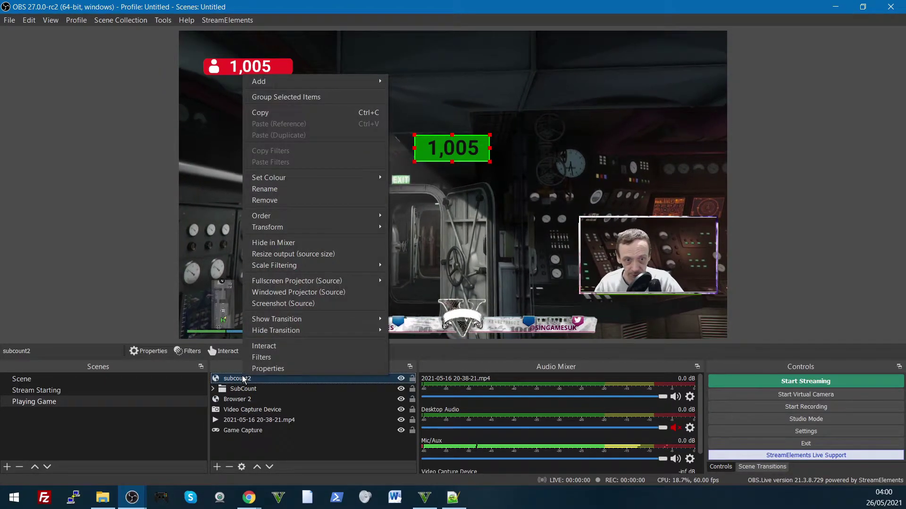
pyautogui.click(251, 357)
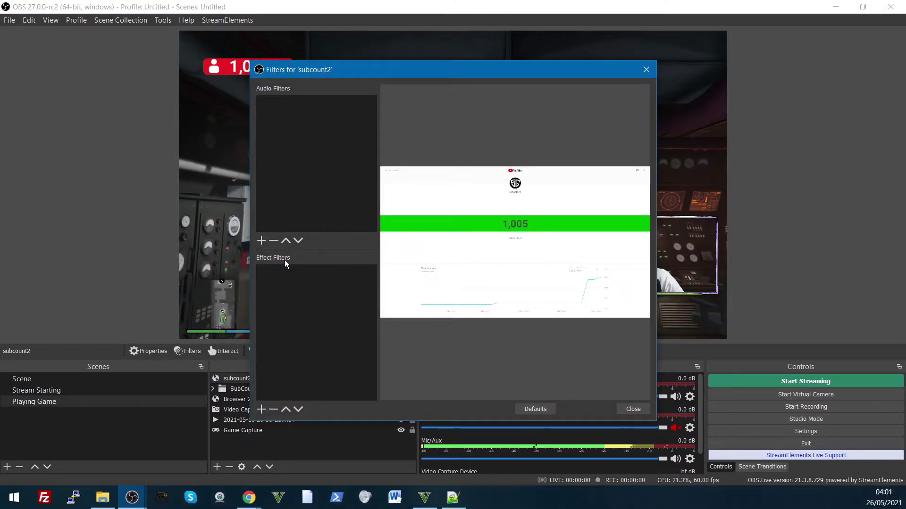
pyautogui.click(261, 241)
pyautogui.click(352, 373)
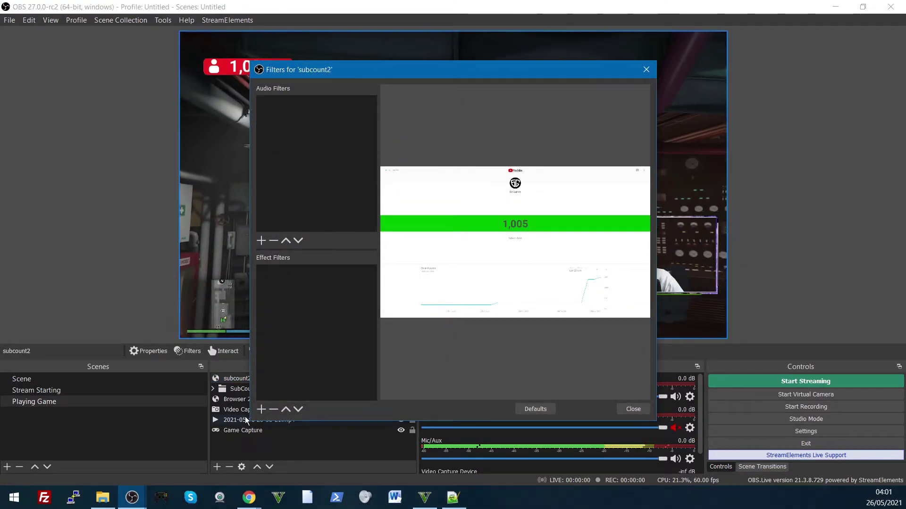
pyautogui.rightClick(283, 346)
pyautogui.moveTo(318, 351)
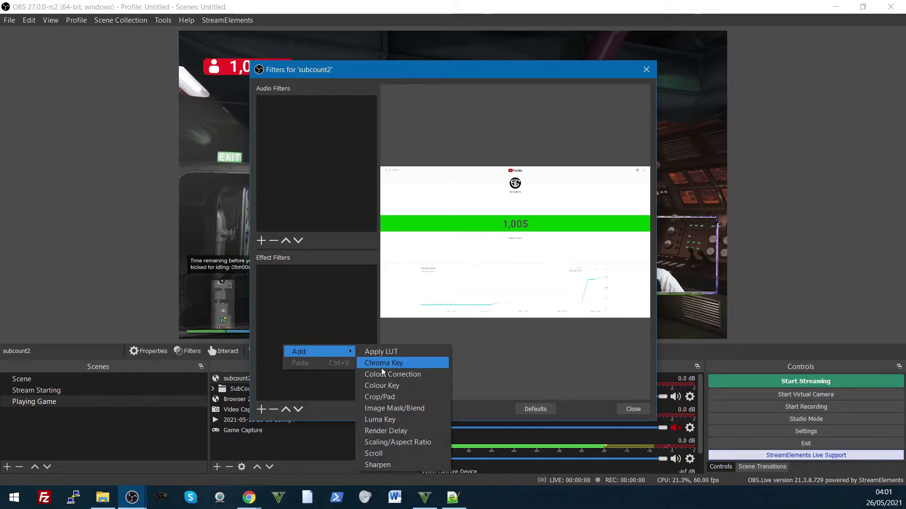
pyautogui.click(381, 363)
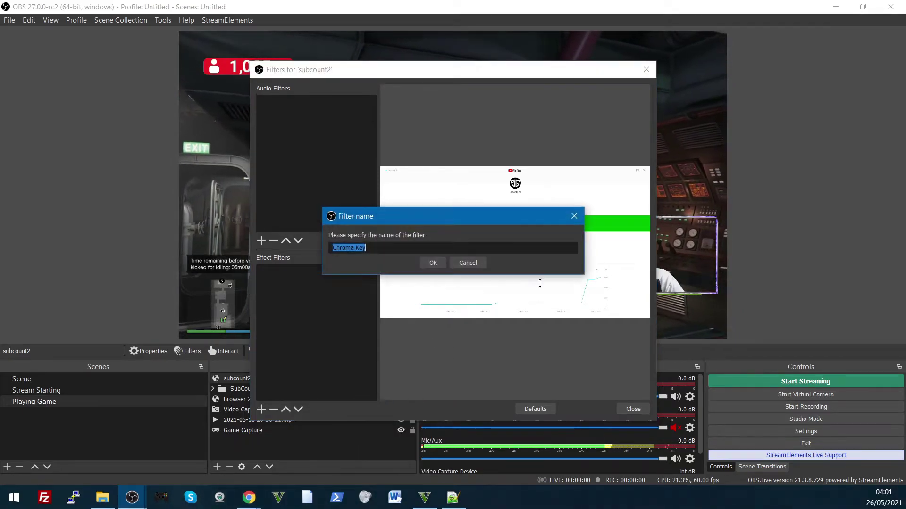
pyautogui.click(423, 266)
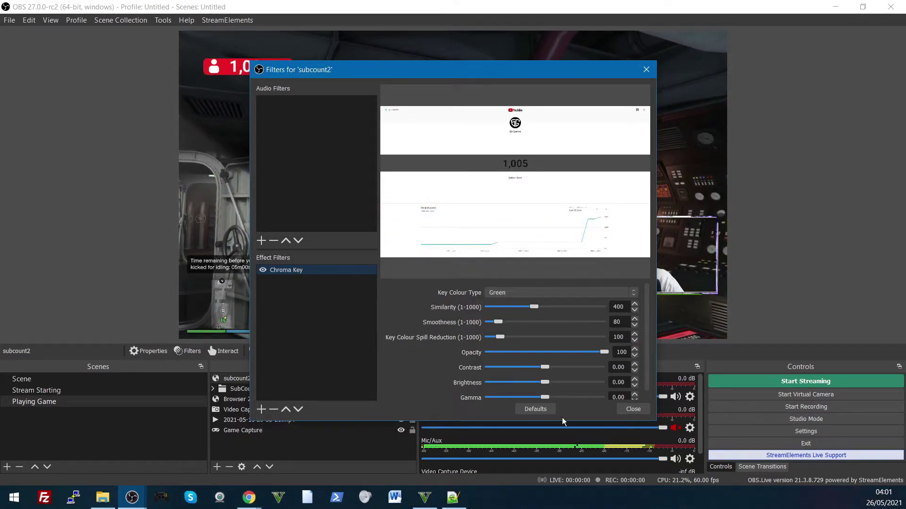
pyautogui.click(646, 69)
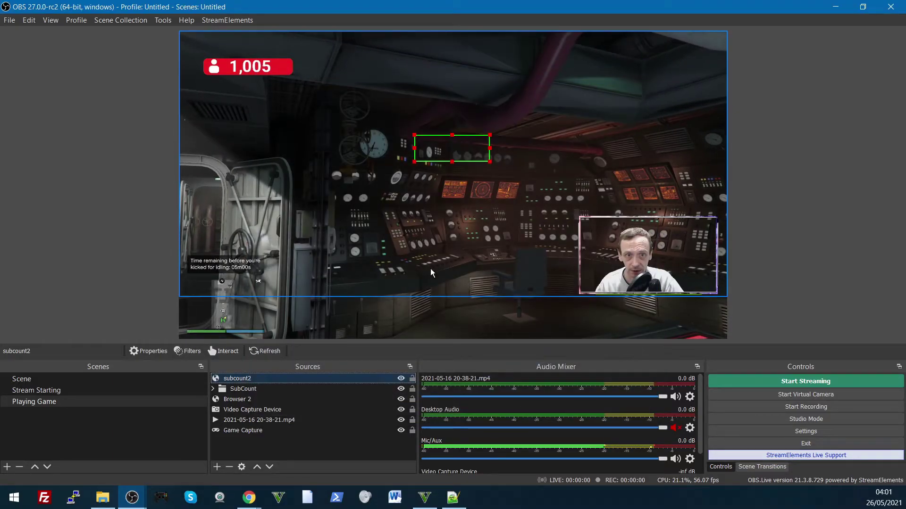
pyautogui.moveTo(460, 151); pyautogui.dragTo(341, 172)
# Step: Change subcount2's Custom CSS colour from #111 to #fff and position the white 1,005 counter over the gameplay
pyautogui.doubleClick(263, 379)
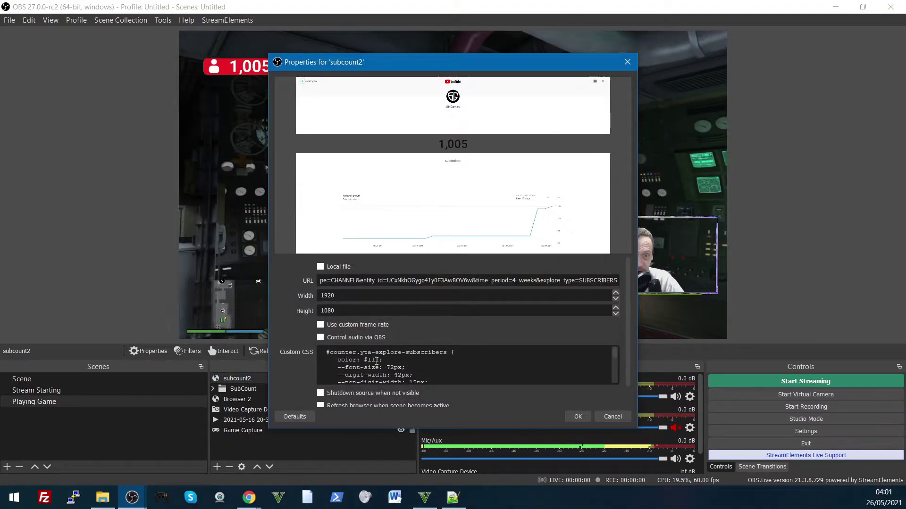
pyautogui.doubleClick(375, 361)
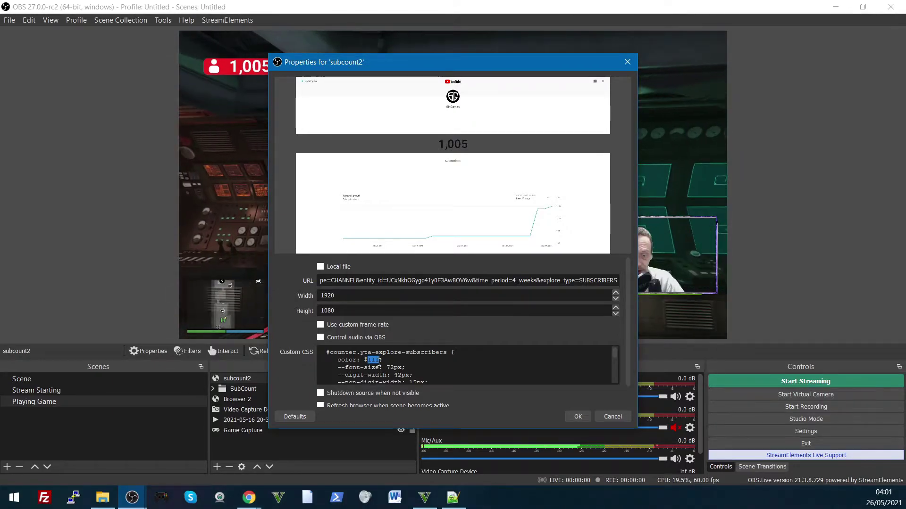
pyautogui.write('fff')
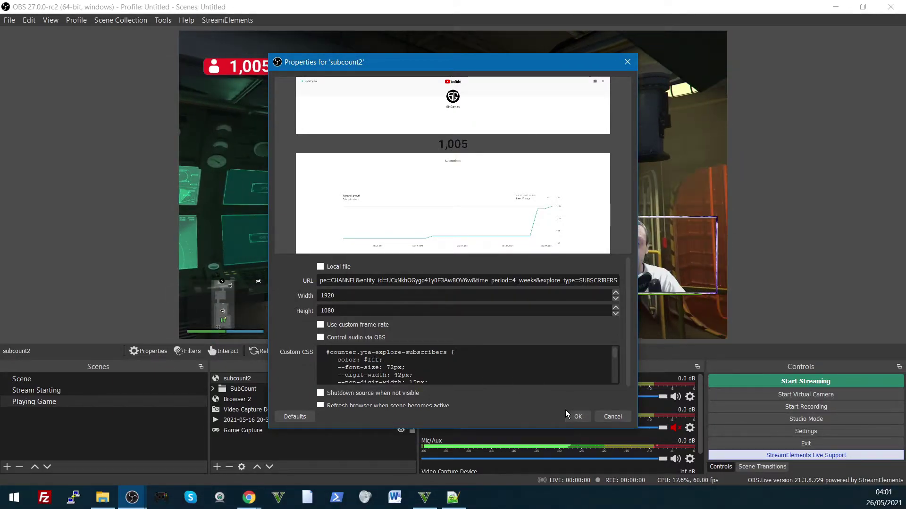
pyautogui.click(574, 417)
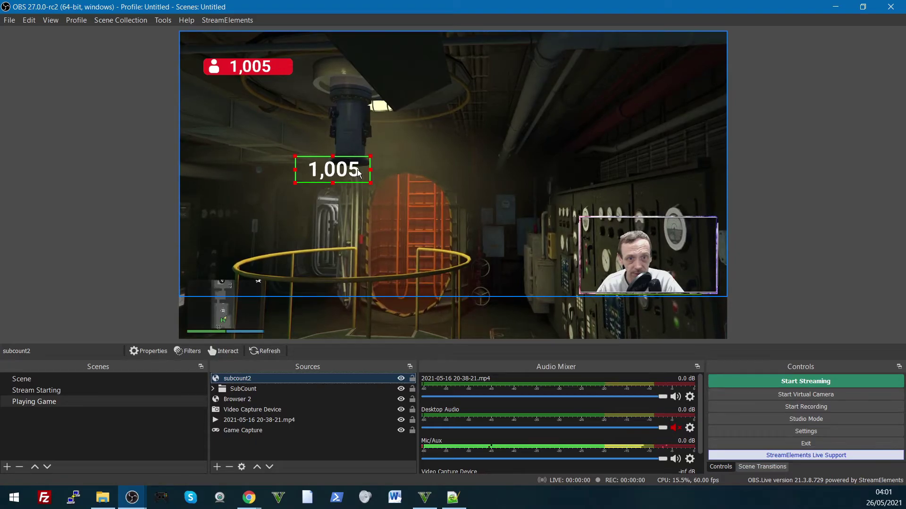
pyautogui.moveTo(360, 174); pyautogui.dragTo(389, 161)
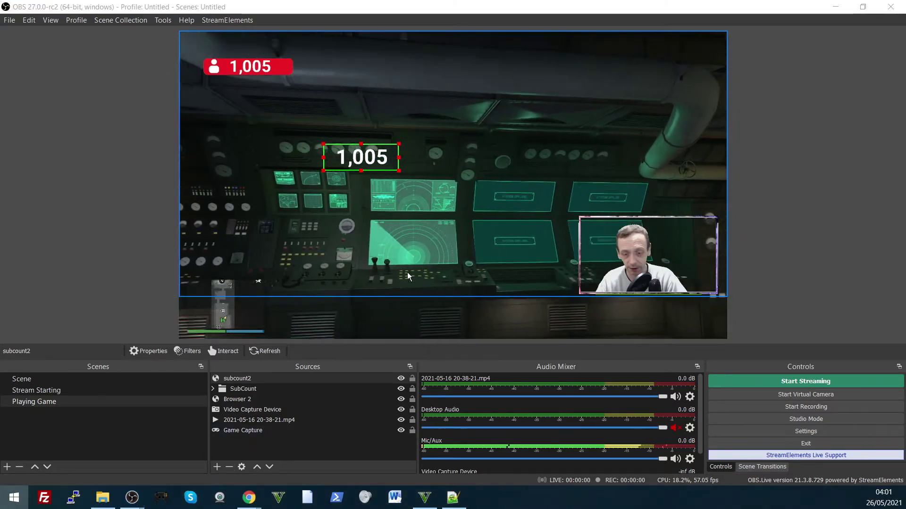
# Step: Launch Paint 3D by searching 'paint' from the Windows Start menu
pyautogui.press('super')
pyautogui.write('pain')
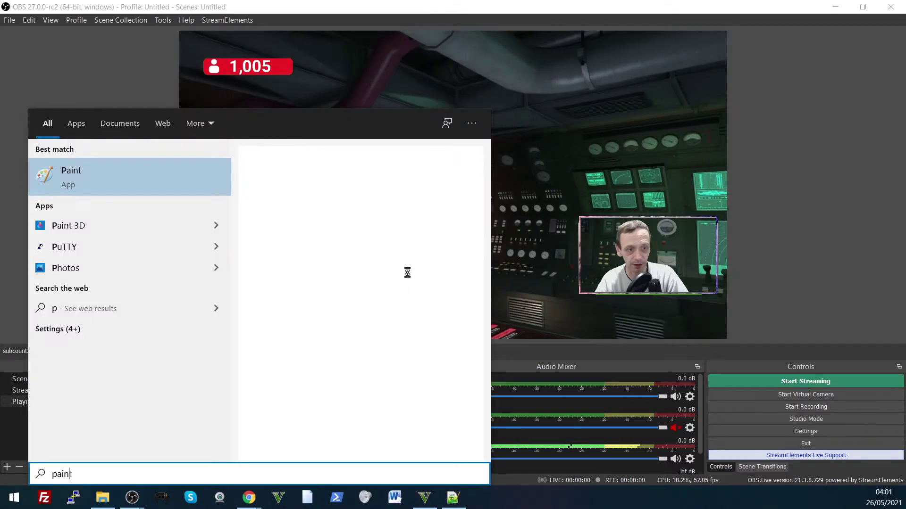
pyautogui.write('t')
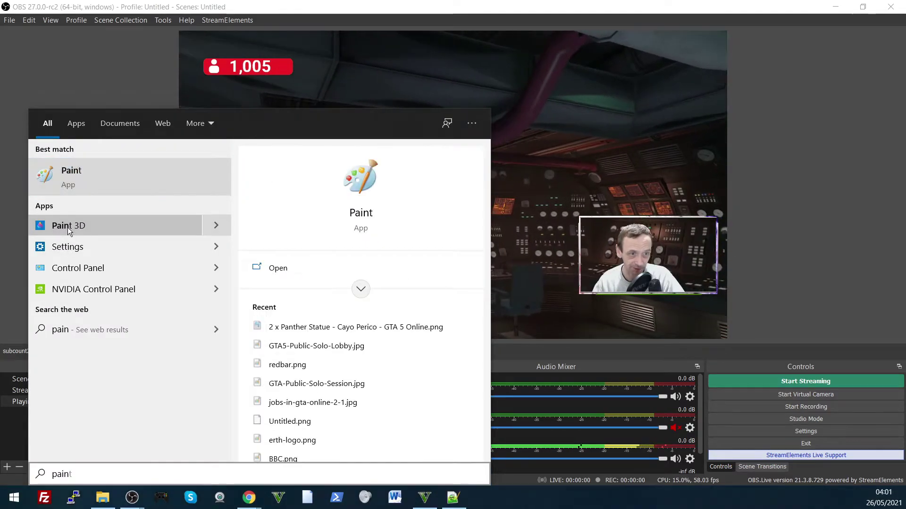
pyautogui.click(67, 227)
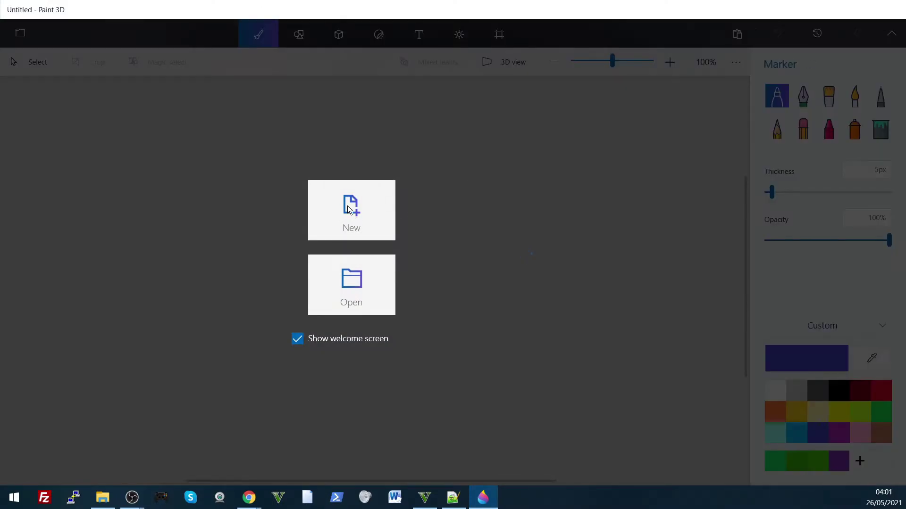
# Step: Start a new blank Paint 3D project and fill the whole canvas with green
pyautogui.click(352, 209)
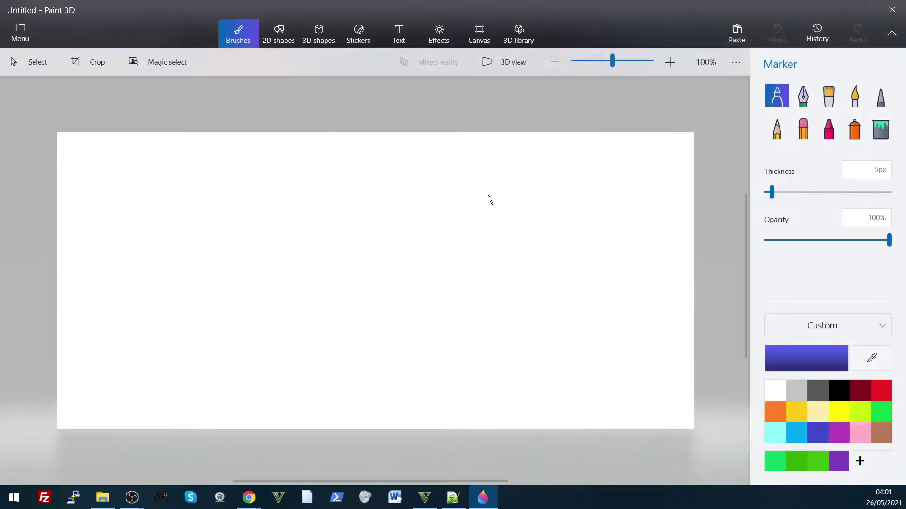
pyautogui.click(278, 33)
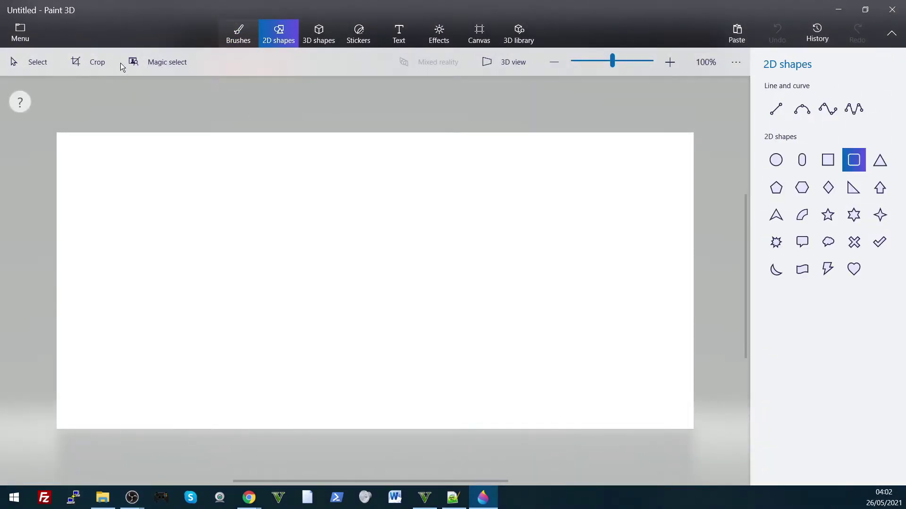
pyautogui.press('b')
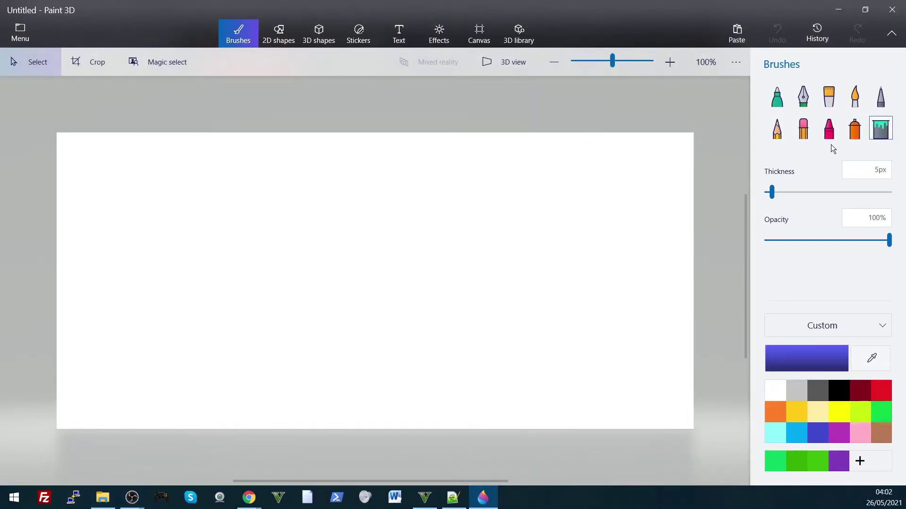
pyautogui.click(797, 461)
pyautogui.click(503, 352)
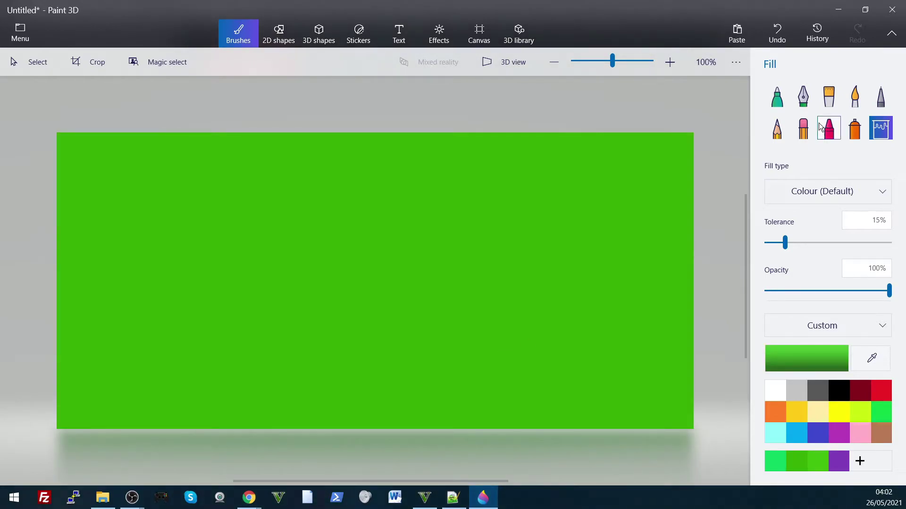
# Step: Draw a red rounded rectangle with a white outline across the canvas's upper middle
pyautogui.click(285, 44)
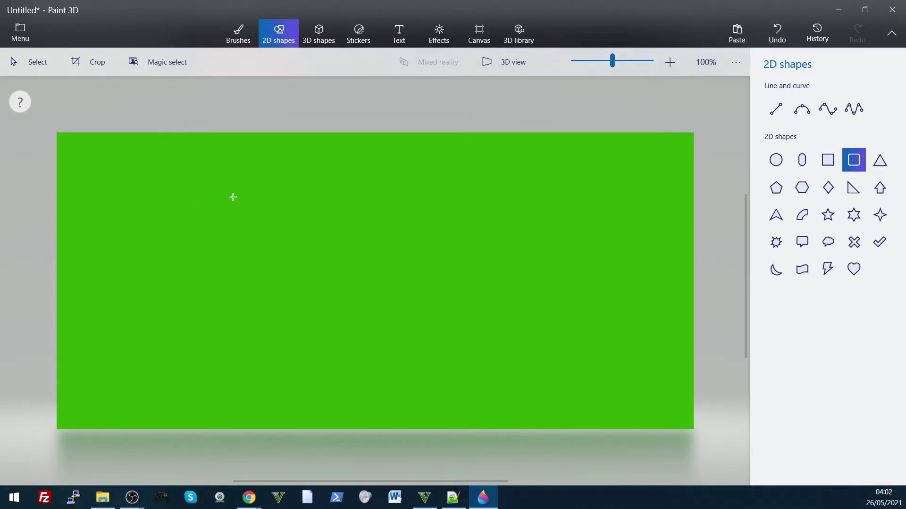
pyautogui.moveTo(218, 195); pyautogui.dragTo(575, 262)
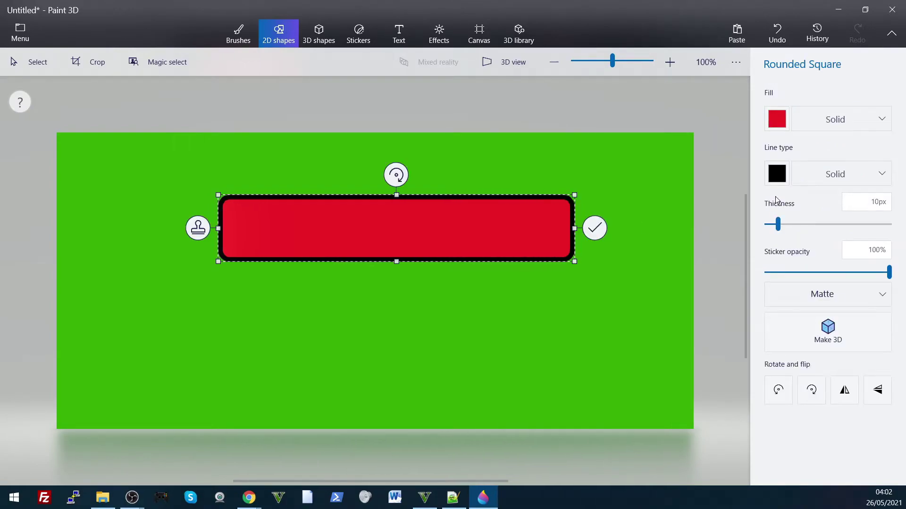
pyautogui.click(776, 171)
pyautogui.click(724, 219)
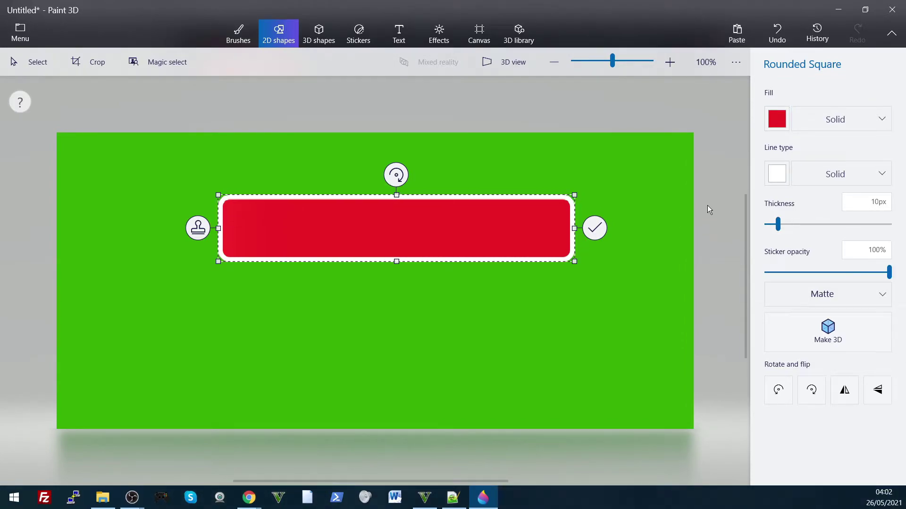
pyautogui.click(653, 188)
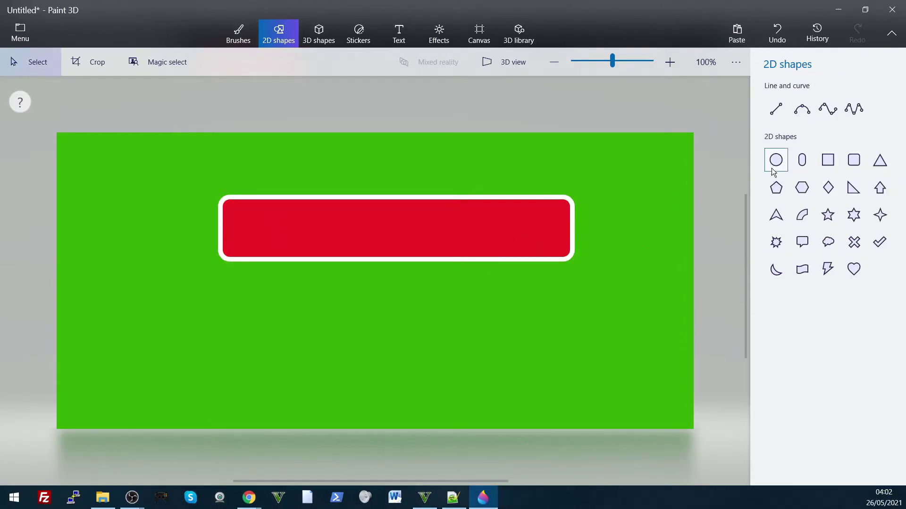
# Step: Draw a small white-filled rounded square at the left end of the red bar
pyautogui.click(855, 164)
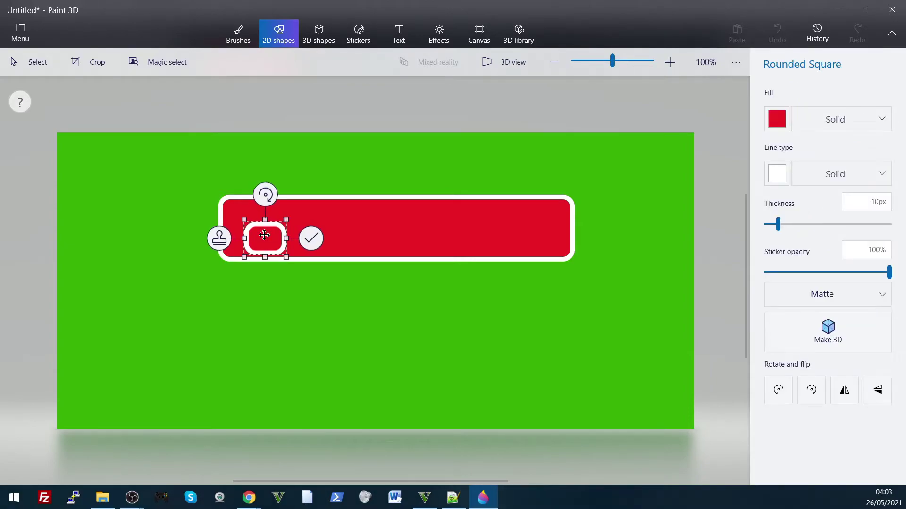
pyautogui.moveTo(265, 237); pyautogui.dragTo(277, 218)
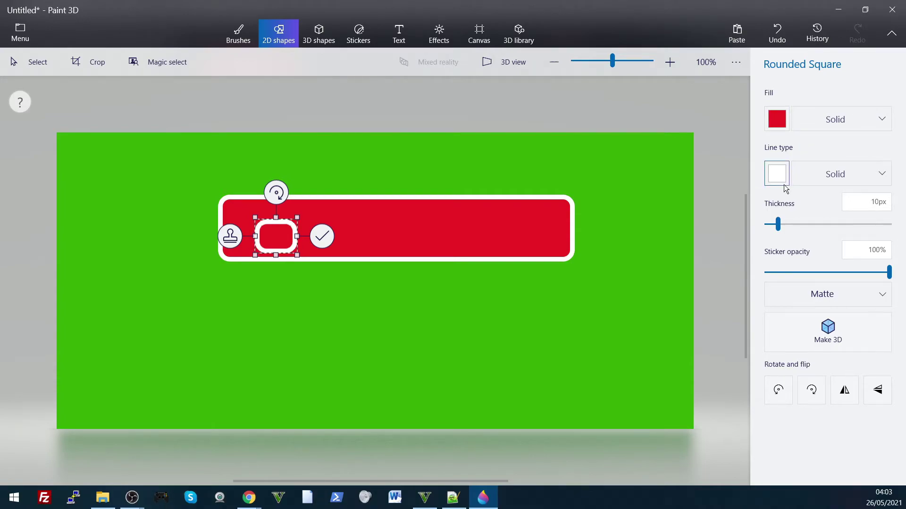
pyautogui.click(804, 122)
pyautogui.click(778, 124)
pyautogui.click(777, 122)
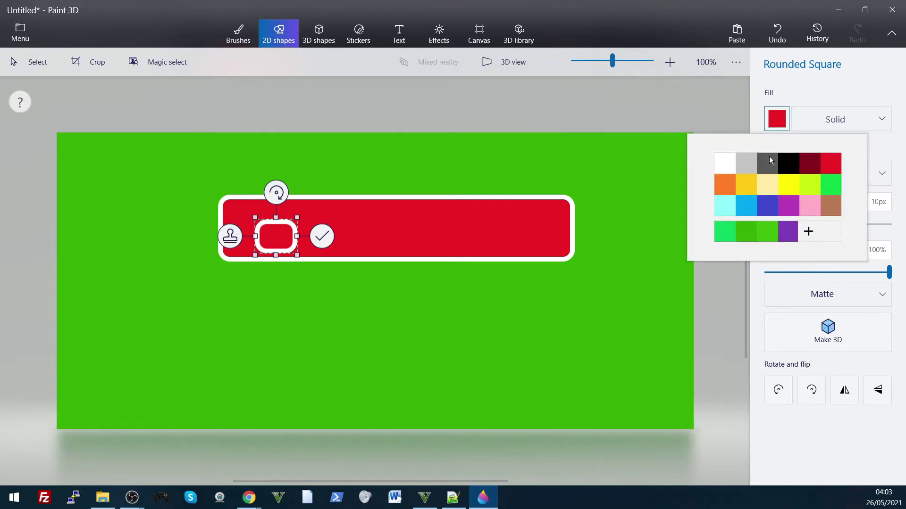
pyautogui.click(722, 168)
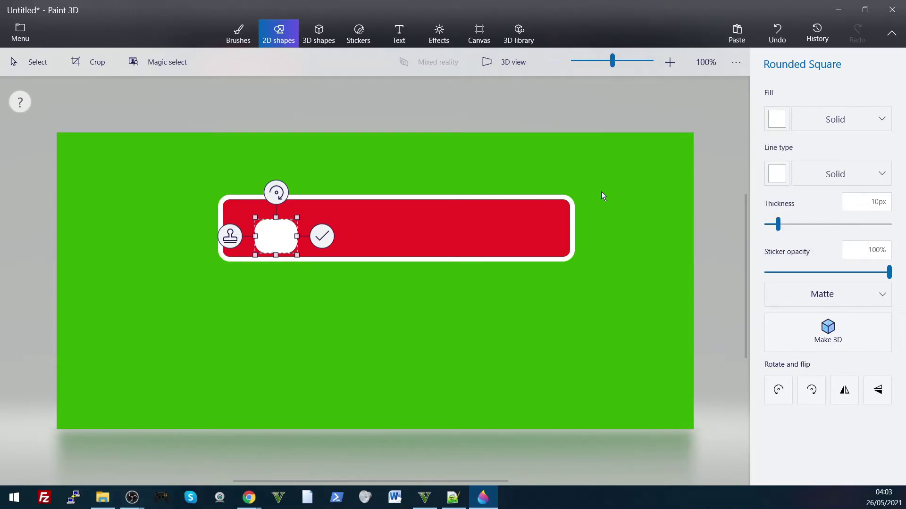
pyautogui.click(622, 188)
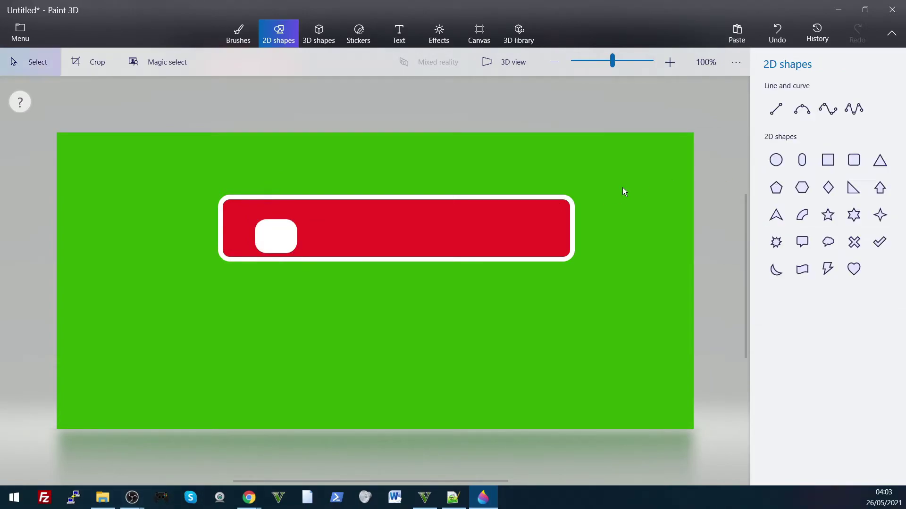
# Step: Add a small white circle head above the rounded square
pyautogui.click(778, 160)
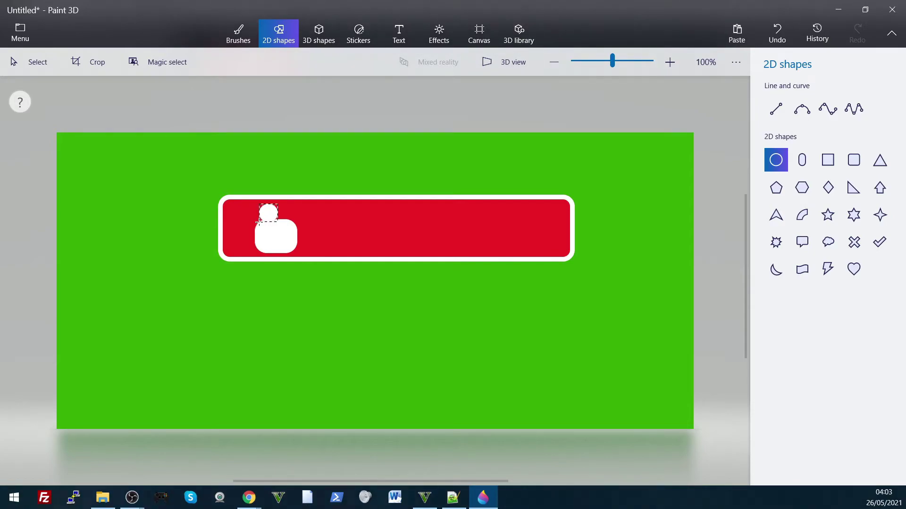
pyautogui.moveTo(259, 221); pyautogui.dragTo(278, 208)
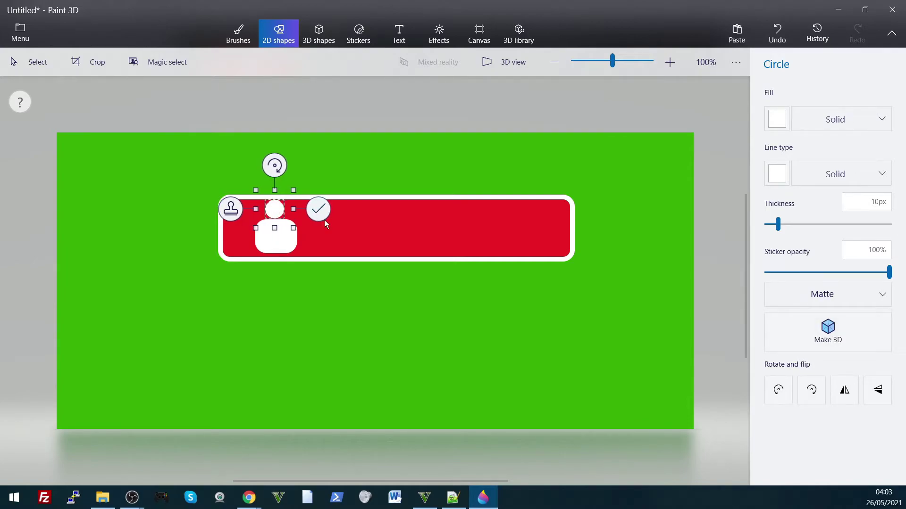
pyautogui.click(701, 237)
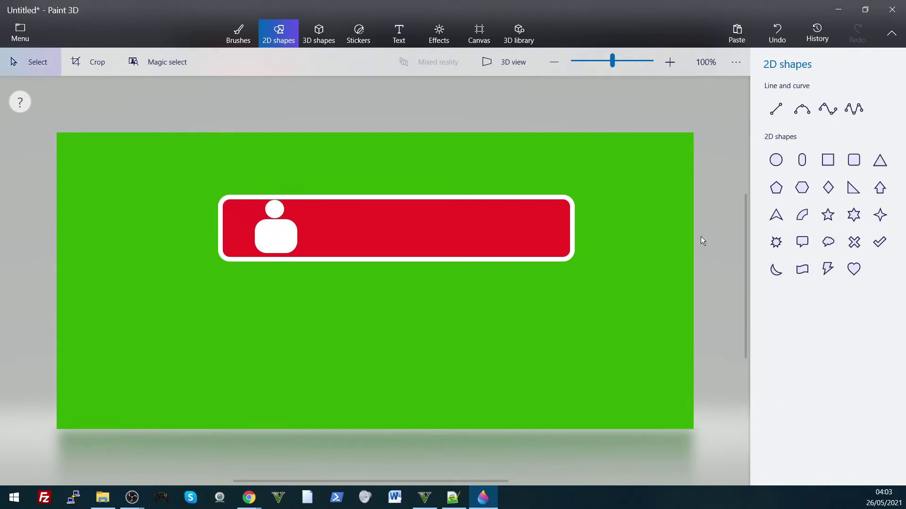
# Step: Save the artwork as a 2D PNG named countbg1.png in Documents
pyautogui.click(22, 31)
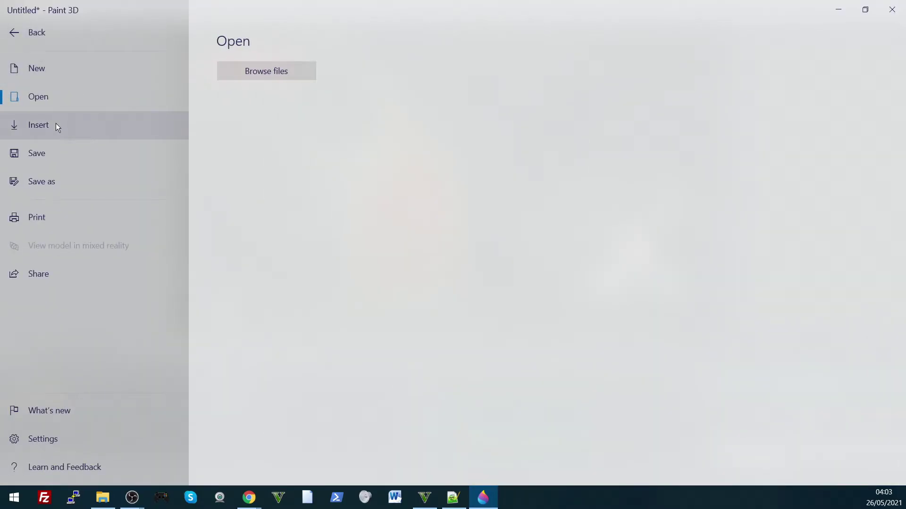
pyautogui.click(47, 156)
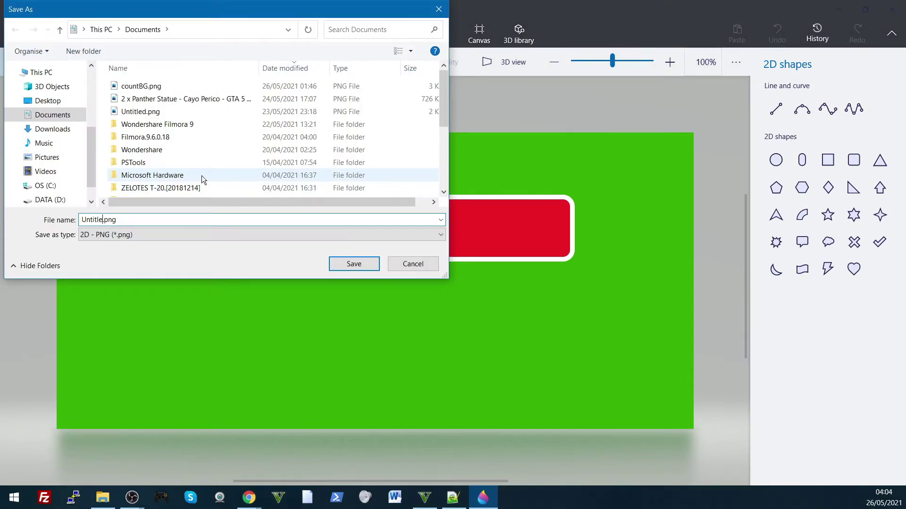
pyautogui.press('BackSpace')
pyautogui.press('BackSpace')
pyautogui.press('BackSpace')
pyautogui.press('BackSpace')
pyautogui.press('BackSpace')
pyautogui.press('BackSpace')
pyautogui.press('BackSpace')
pyautogui.write('countbg1')
pyautogui.click(355, 264)
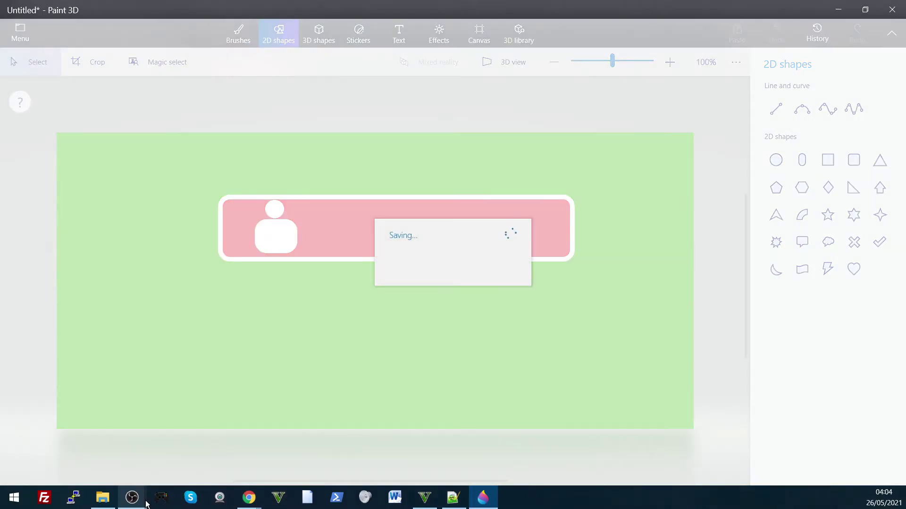
# Step: In OBS, add a new Image source named Image 2
pyautogui.moveTo(137, 500)
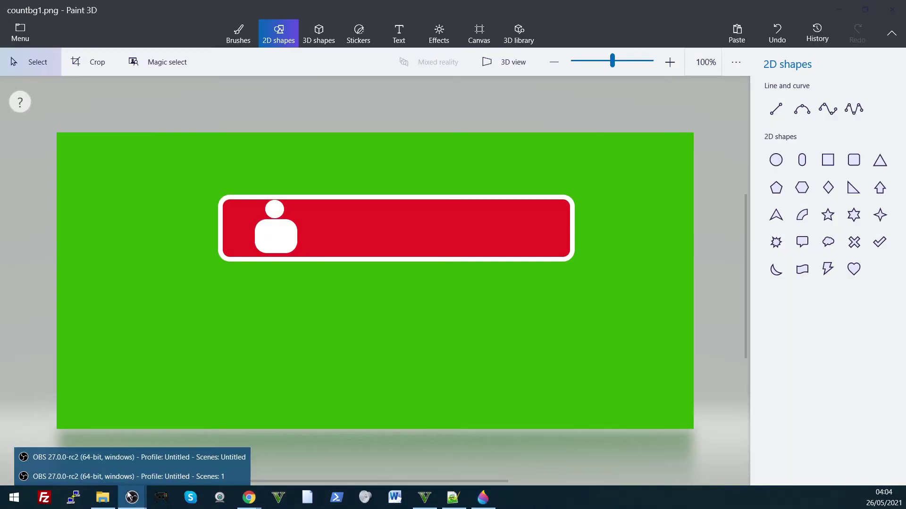
pyautogui.click(116, 458)
pyautogui.click(217, 467)
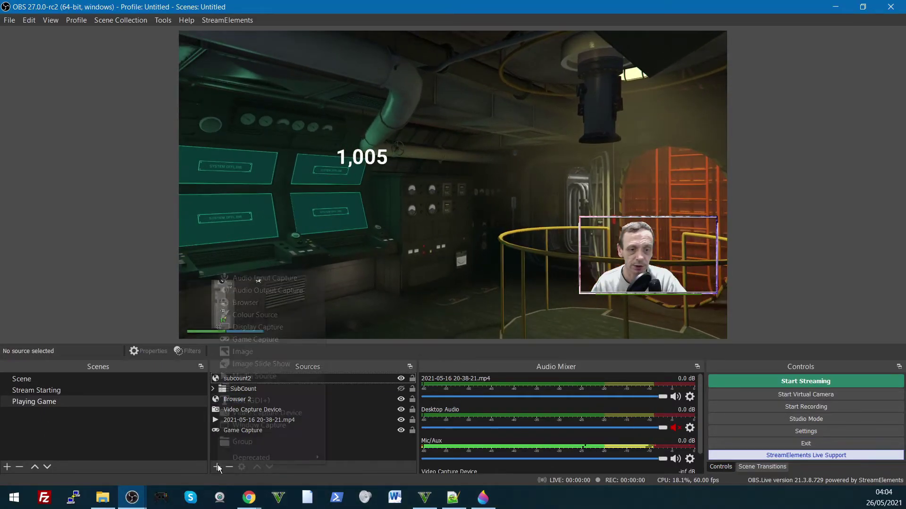
pyautogui.click(242, 352)
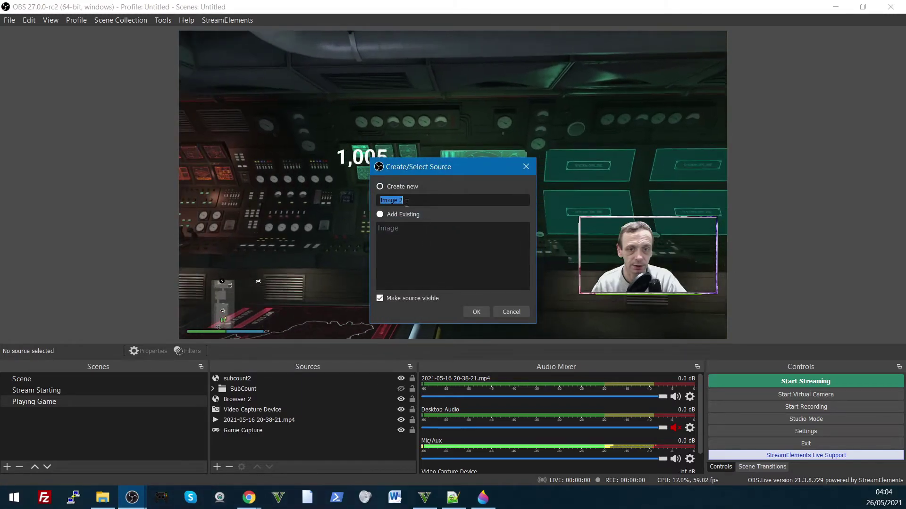
pyautogui.click(477, 311)
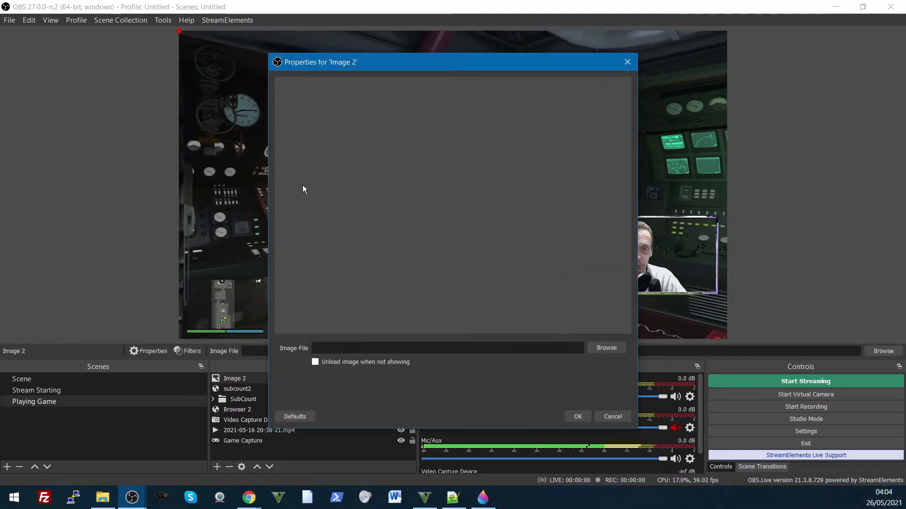
# Step: Load Documents\countbg1.png into Image 2 and check the preview
pyautogui.click(605, 348)
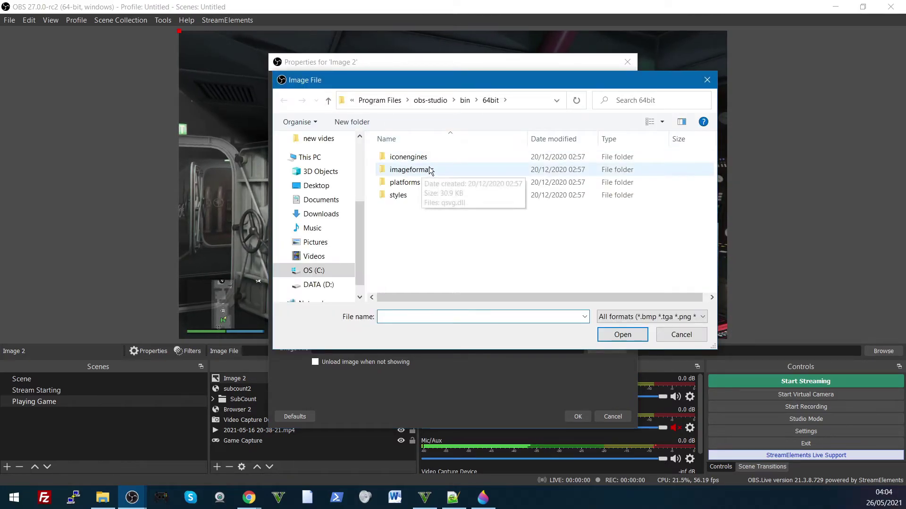
pyautogui.click(318, 200)
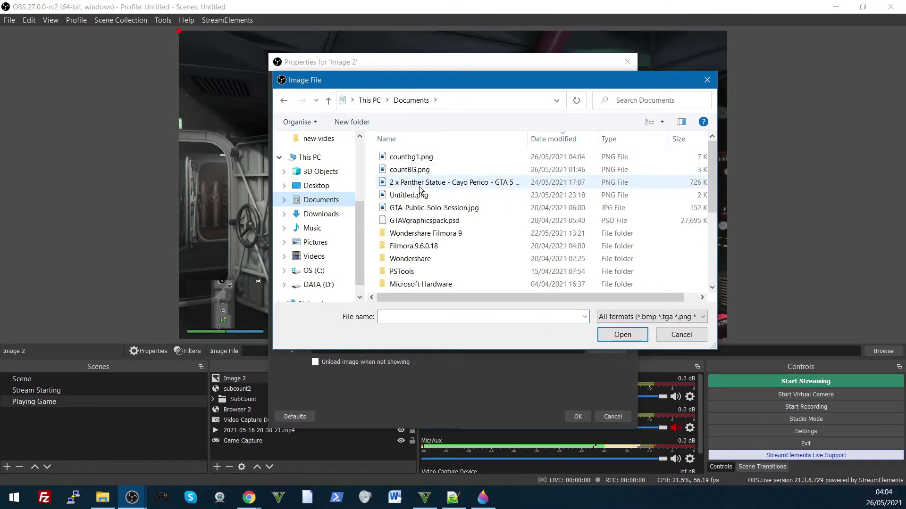
pyautogui.click(410, 157)
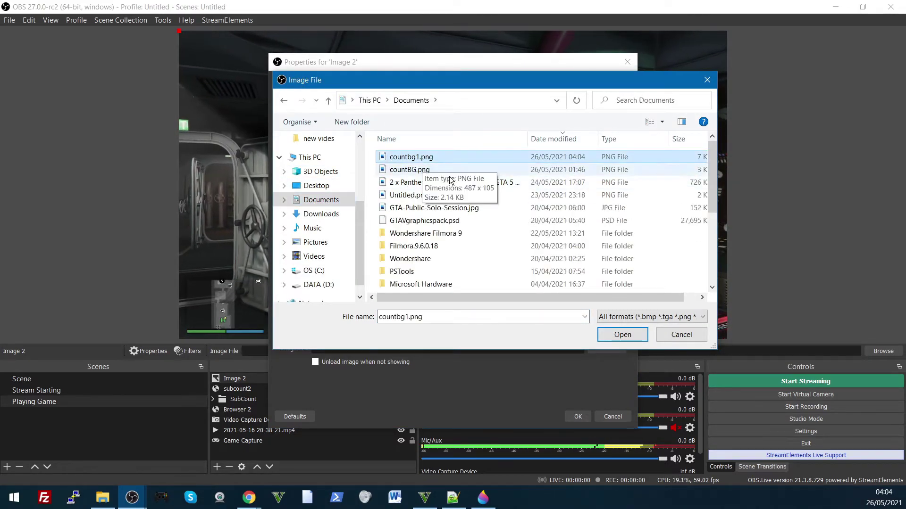
pyautogui.click(608, 334)
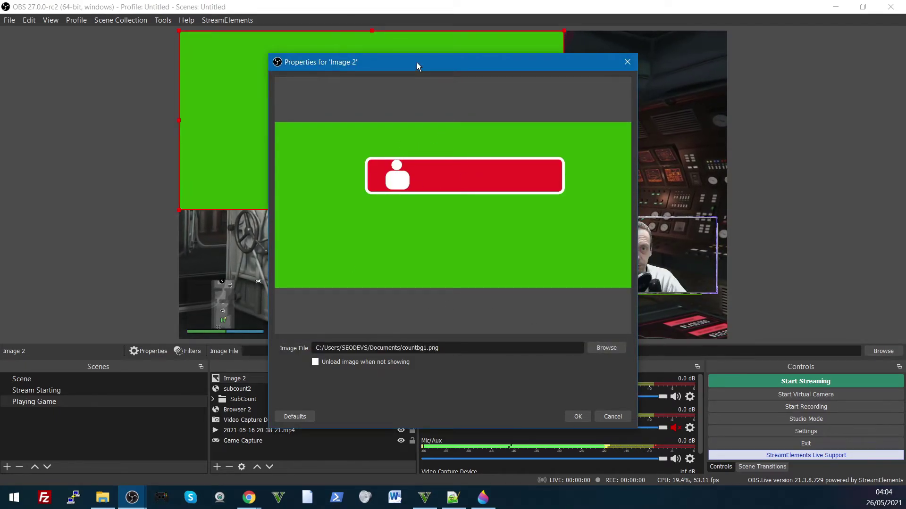
pyautogui.moveTo(417, 63); pyautogui.dragTo(296, 53)
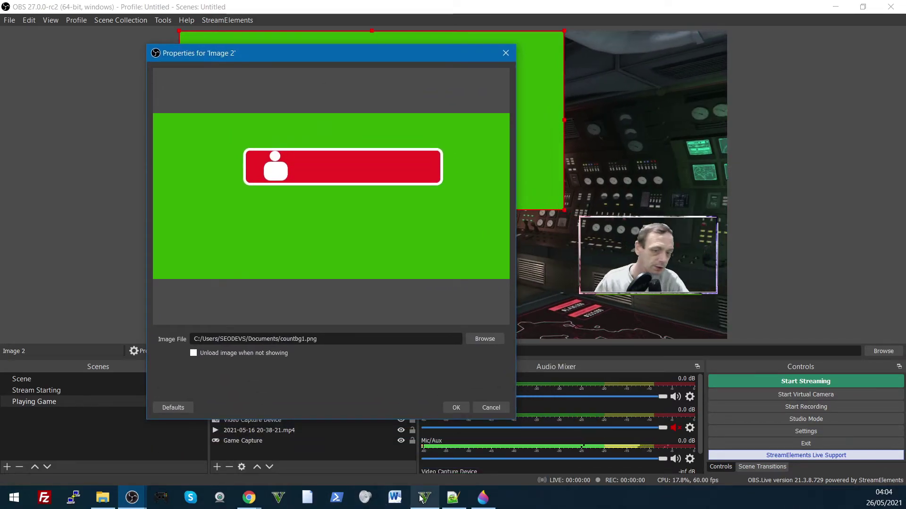
# Step: Trim the Paint 3D canvas to 762 × 157 px around the red badge and re-save countbg1.png
pyautogui.click(483, 497)
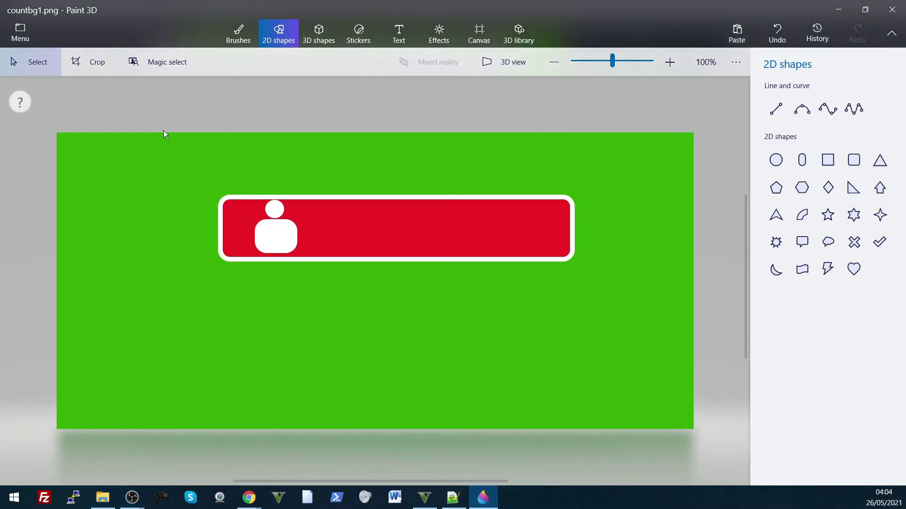
pyautogui.rightClick(156, 189)
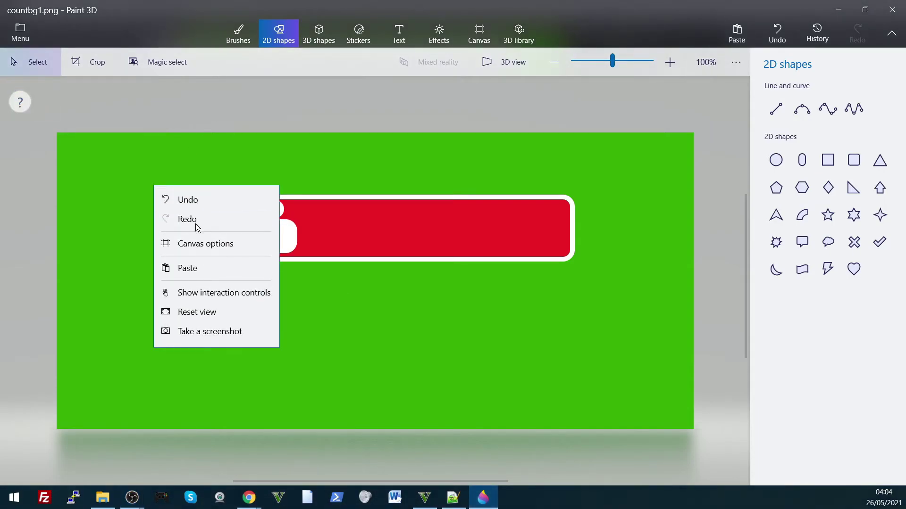
pyautogui.click(214, 246)
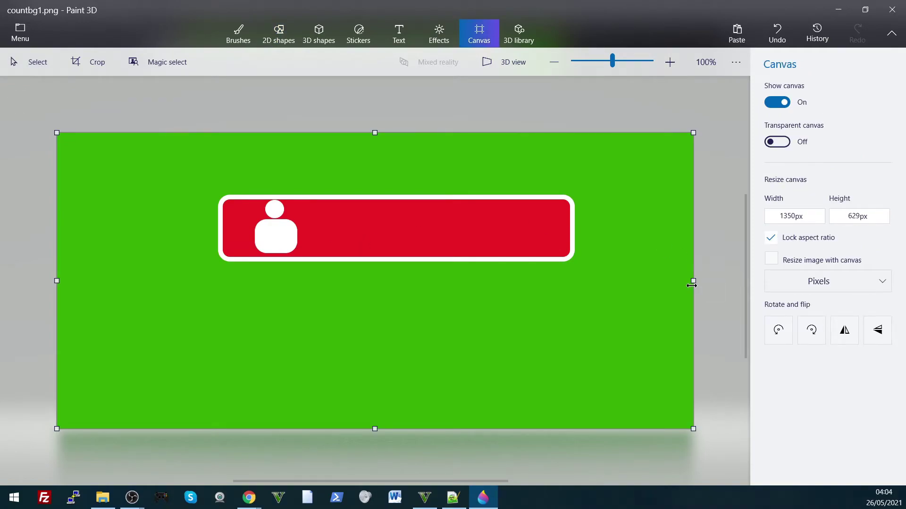
pyautogui.moveTo(693, 282); pyautogui.dragTo(580, 271)
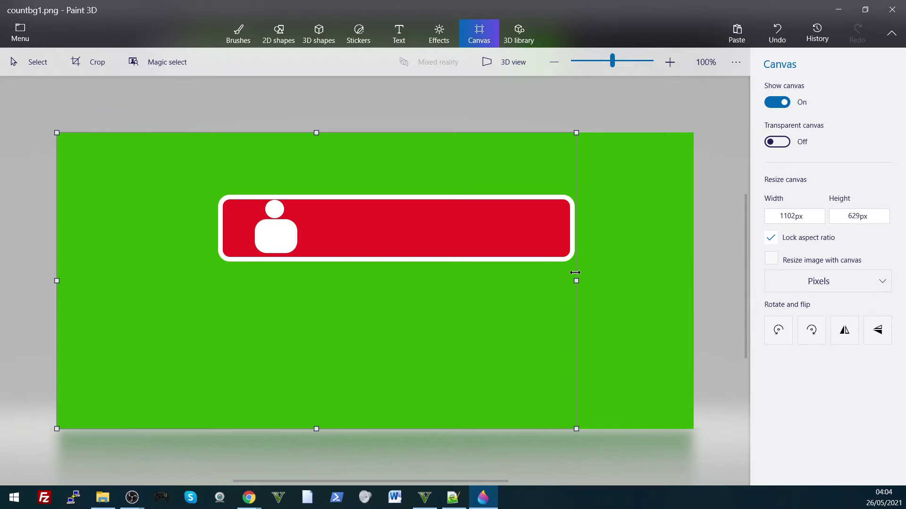
pyautogui.moveTo(575, 272); pyautogui.dragTo(575, 273)
pyautogui.moveTo(376, 137); pyautogui.dragTo(380, 196)
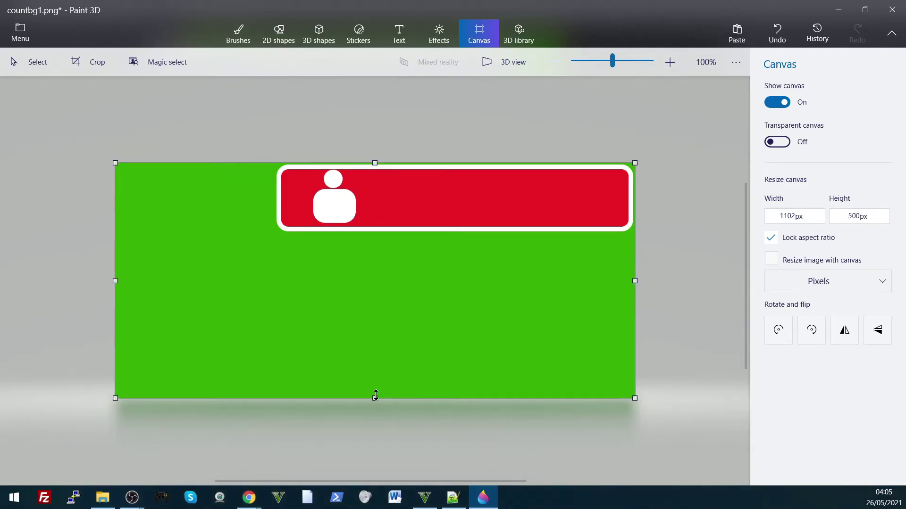
pyautogui.moveTo(375, 395); pyautogui.dragTo(350, 235)
pyautogui.moveTo(113, 280); pyautogui.dragTo(273, 289)
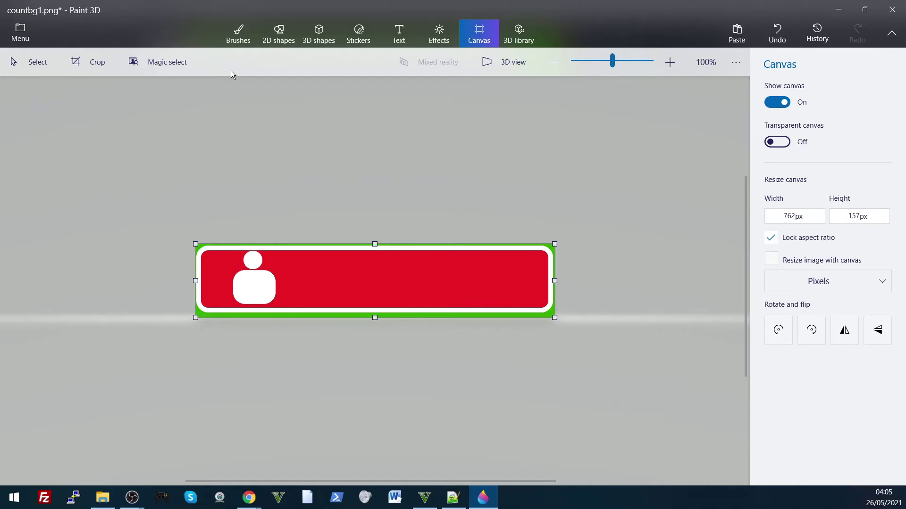
pyautogui.click(20, 33)
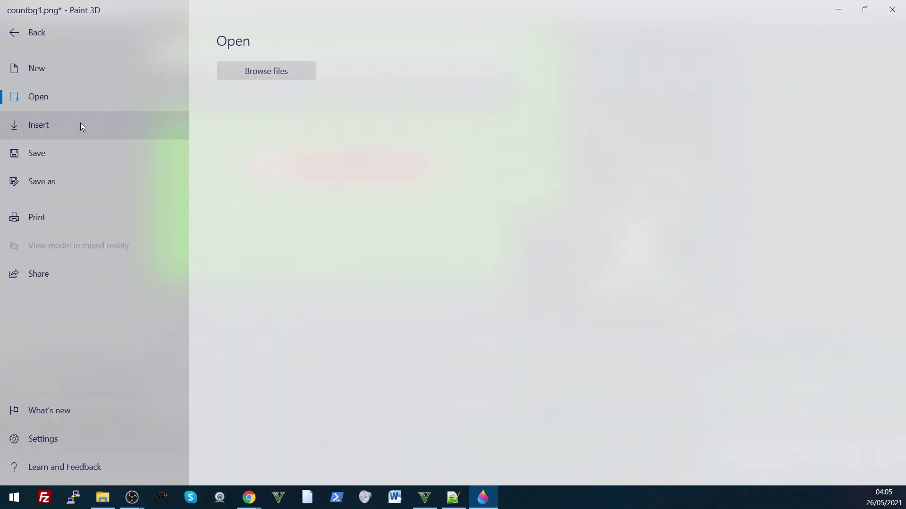
pyautogui.click(66, 155)
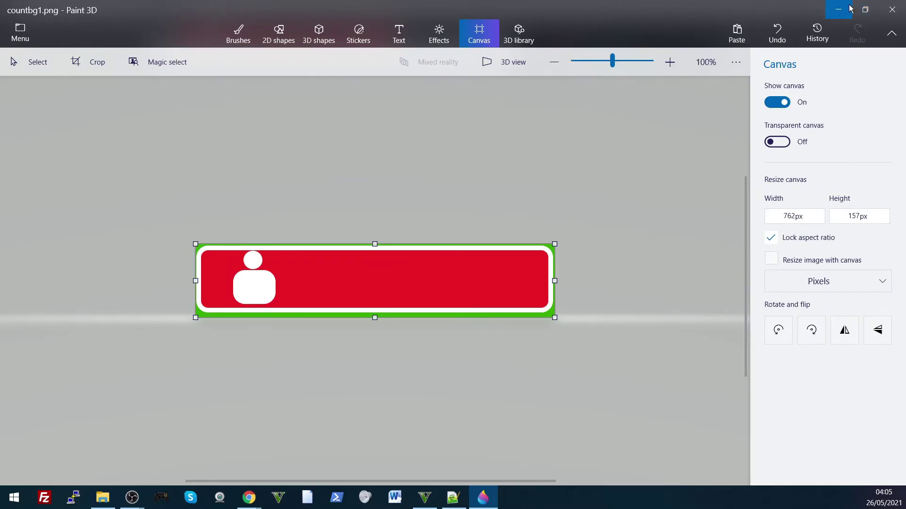
# Step: Confirm the updated countbg1.png for Image 2 and scale the badge down near the top-left
pyautogui.click(846, 8)
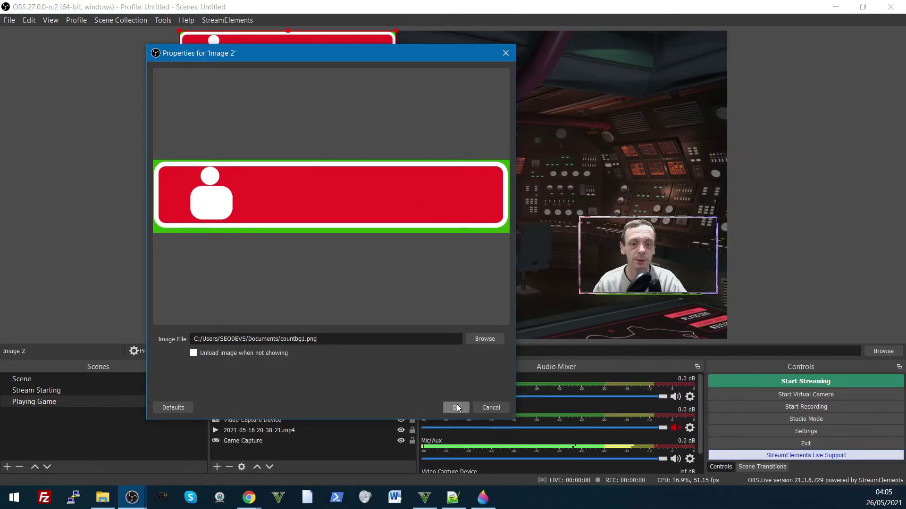
pyautogui.click(456, 408)
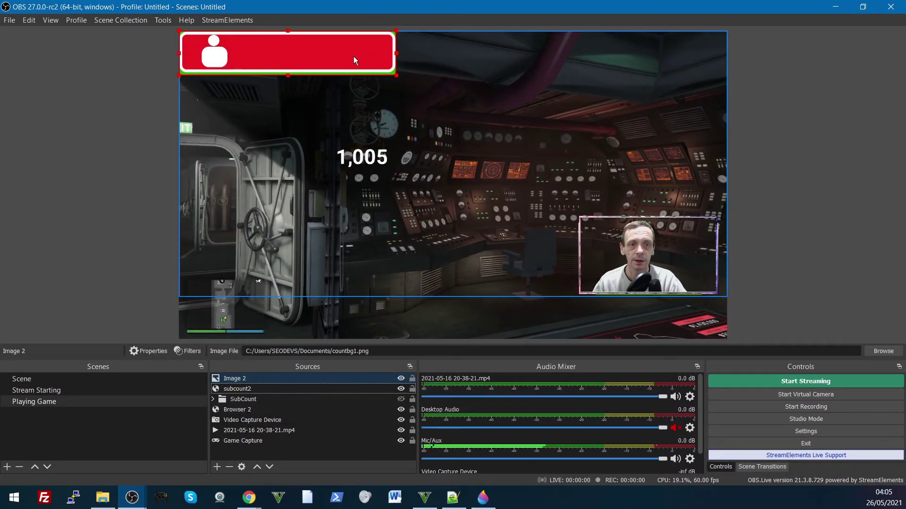
pyautogui.moveTo(356, 60); pyautogui.dragTo(275, 73)
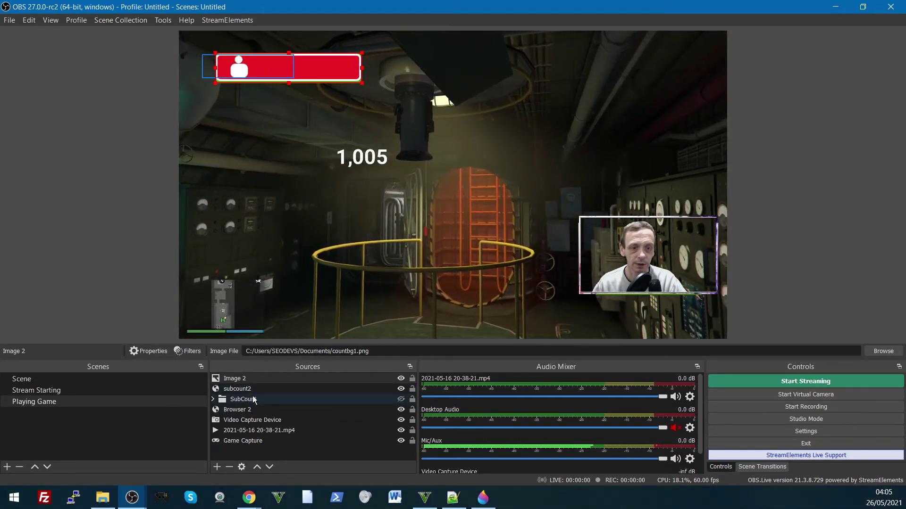
# Step: Add a Chroma Key filter to Image 2 to key out the badge's green border
pyautogui.rightClick(294, 76)
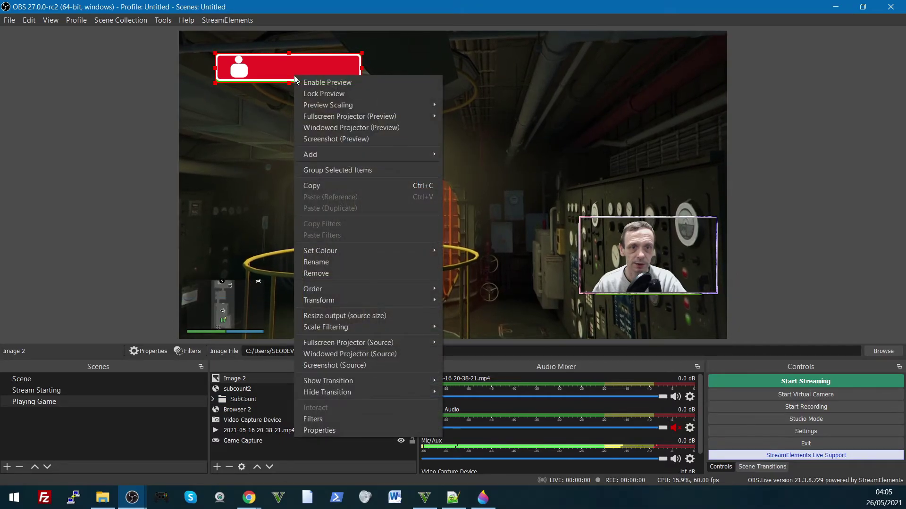
pyautogui.rightClick(233, 379)
pyautogui.rightClick(231, 377)
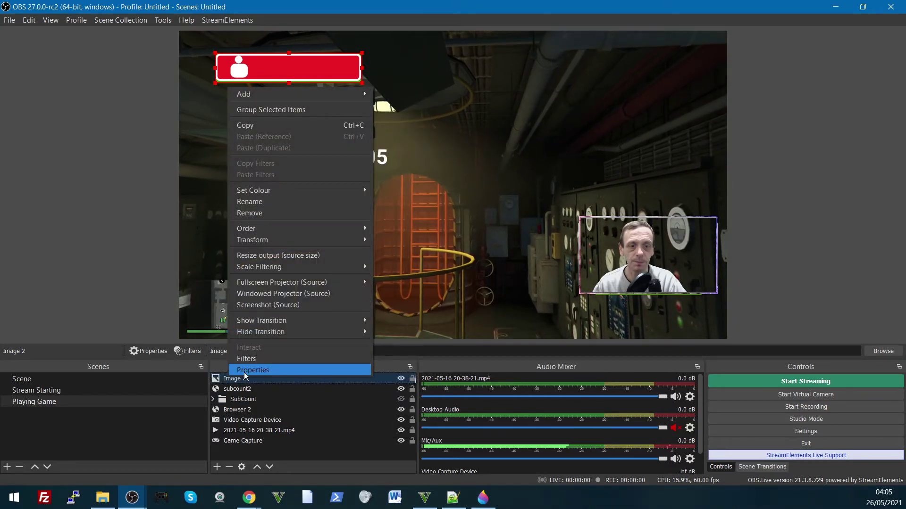
pyautogui.click(246, 358)
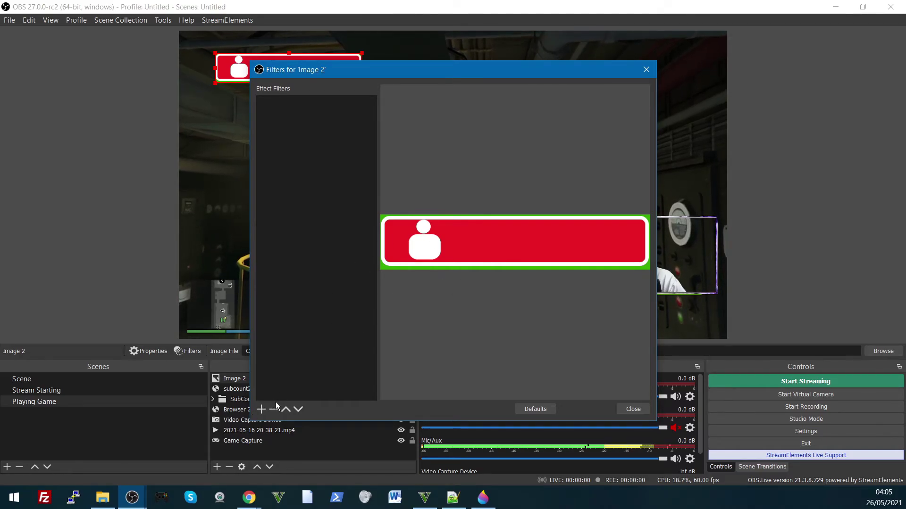
pyautogui.click(262, 409)
pyautogui.click(277, 298)
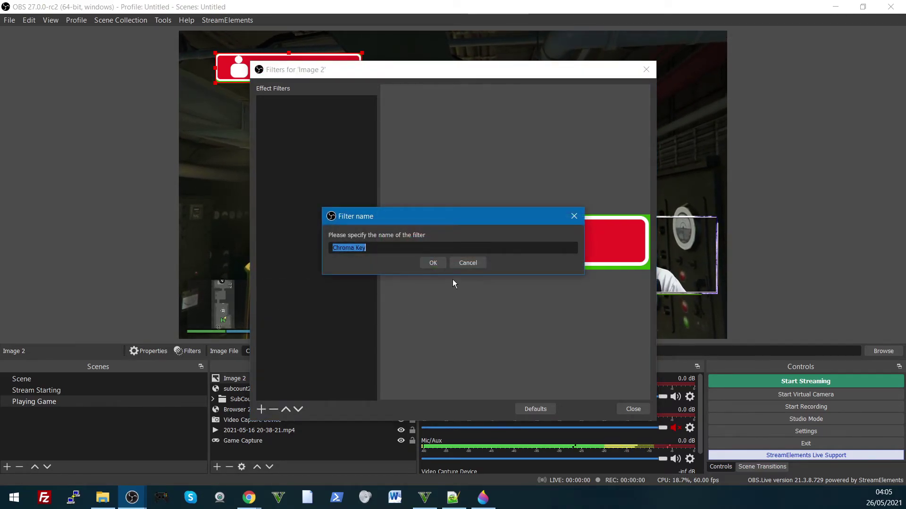
pyautogui.click(433, 262)
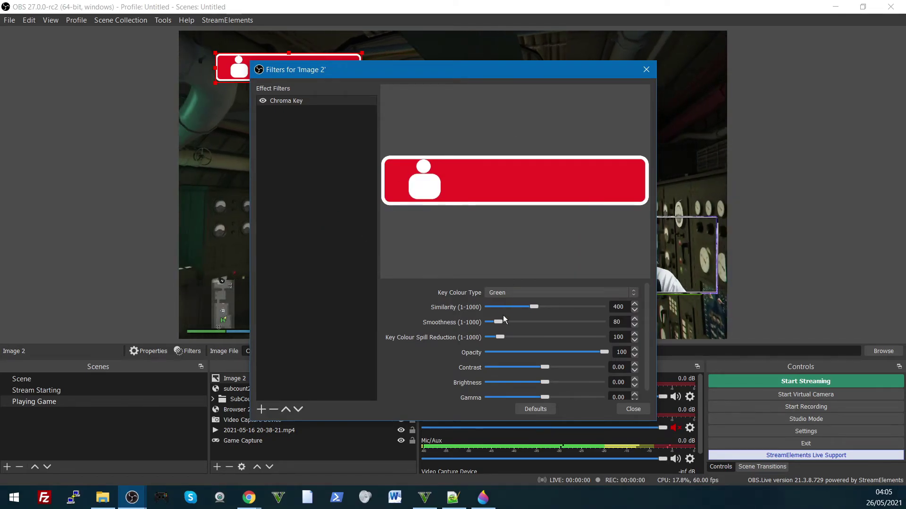
pyautogui.click(625, 409)
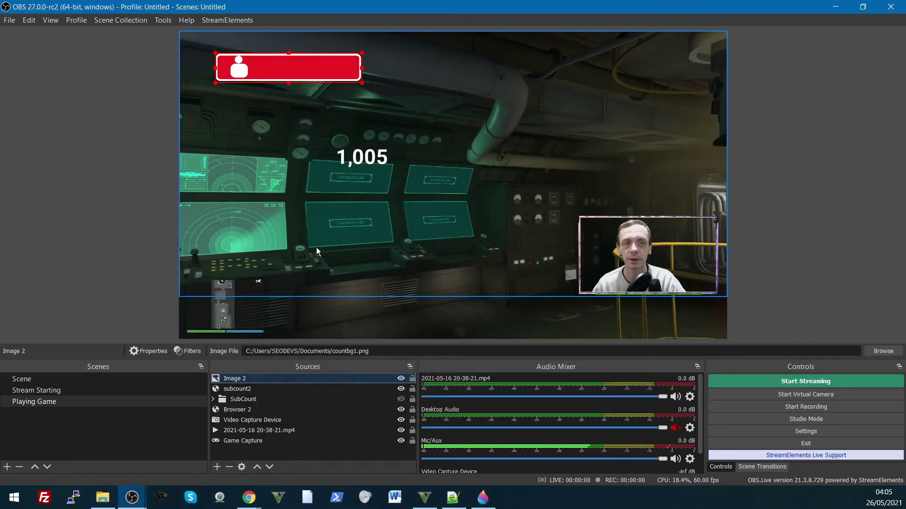
# Step: Move Image 2 below subcount2 and place the 1,005 counter inside the red badge
pyautogui.click(286, 200)
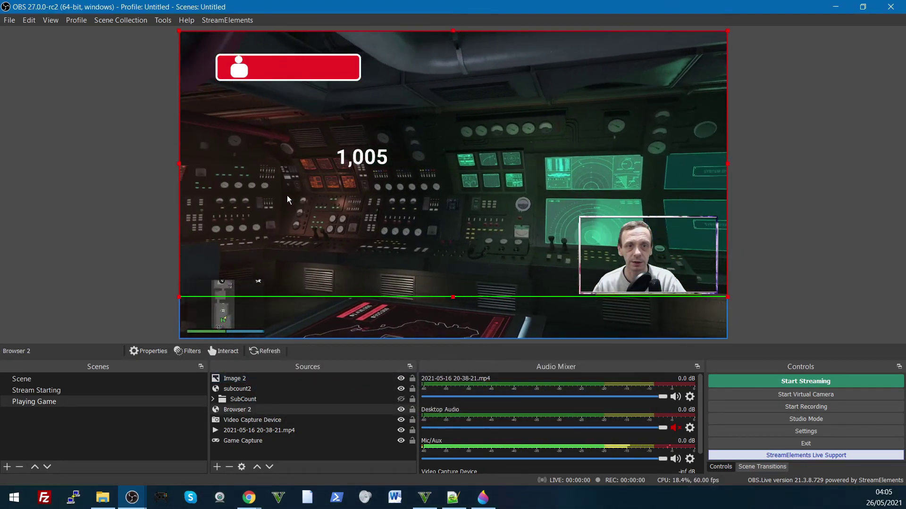
pyautogui.click(233, 379)
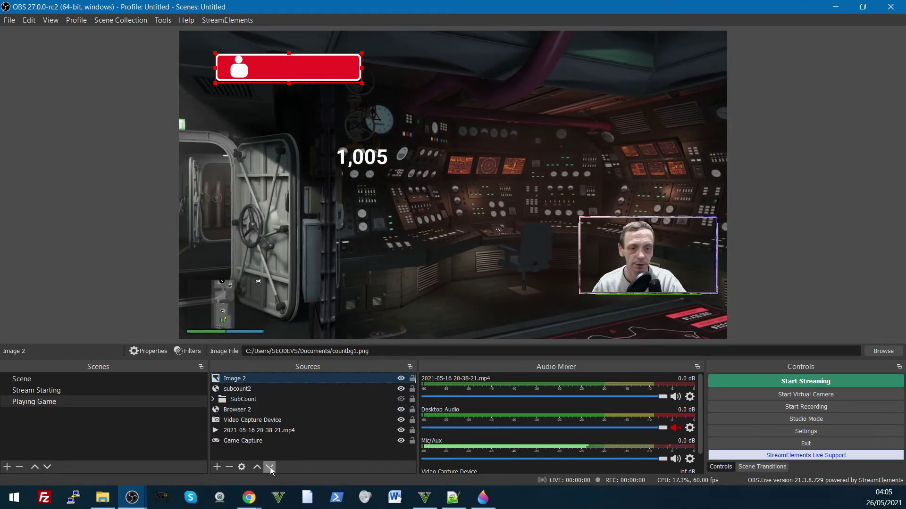
pyautogui.click(270, 467)
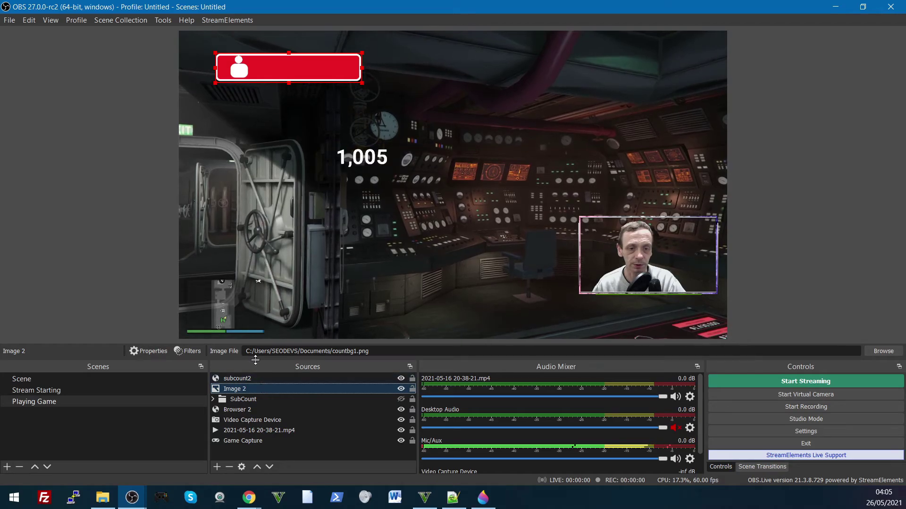
pyautogui.moveTo(361, 158); pyautogui.dragTo(296, 67)
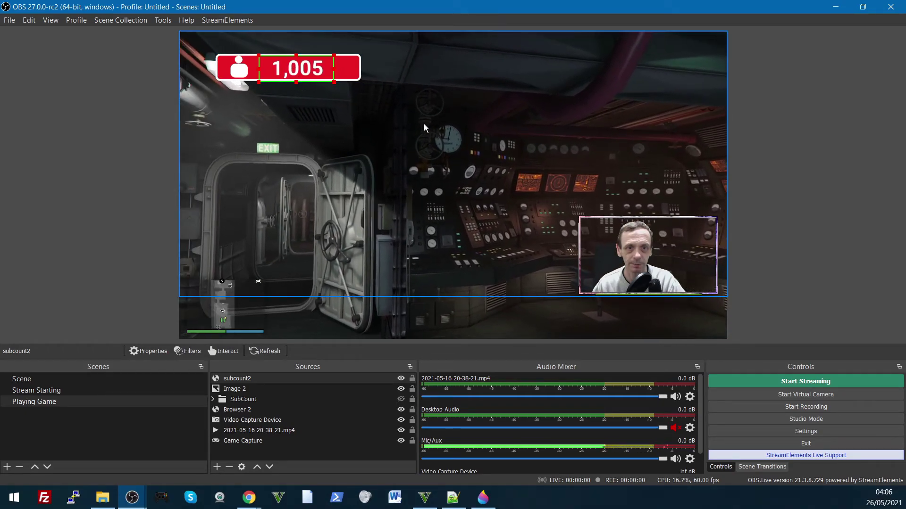
pyautogui.click(424, 125)
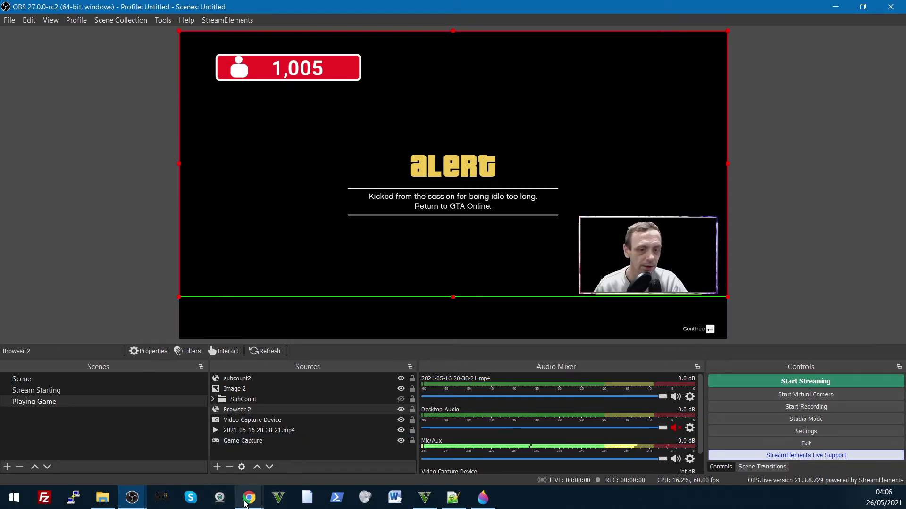
# Step: Check the YouTube Studio channel analytics window, then close it
pyautogui.click(241, 507)
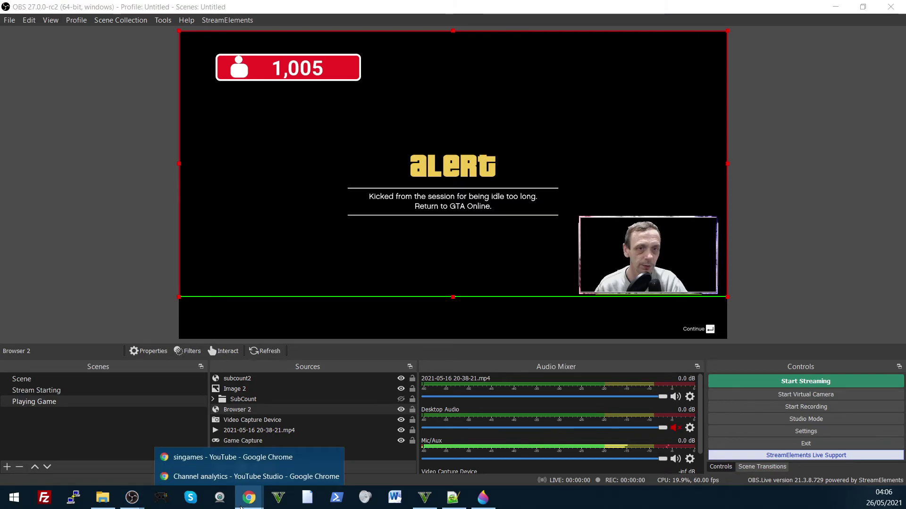
pyautogui.click(256, 477)
pyautogui.click(250, 507)
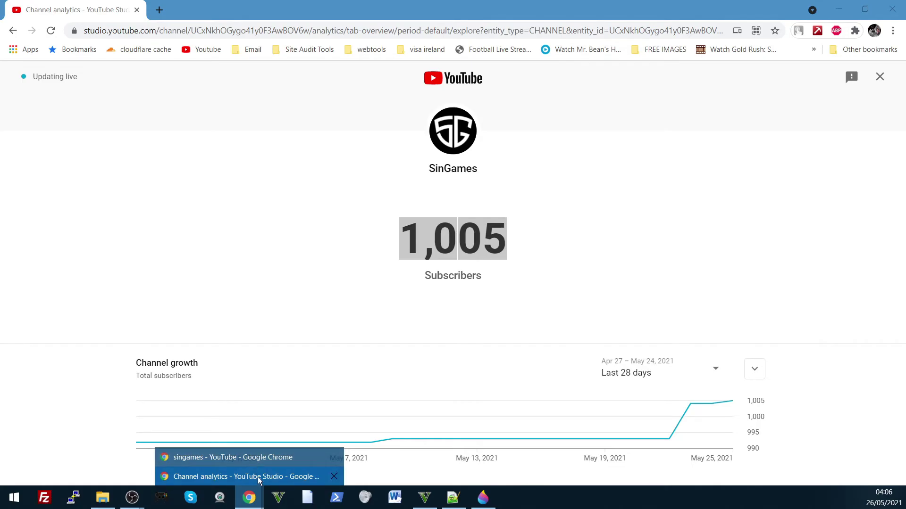
pyautogui.click(334, 477)
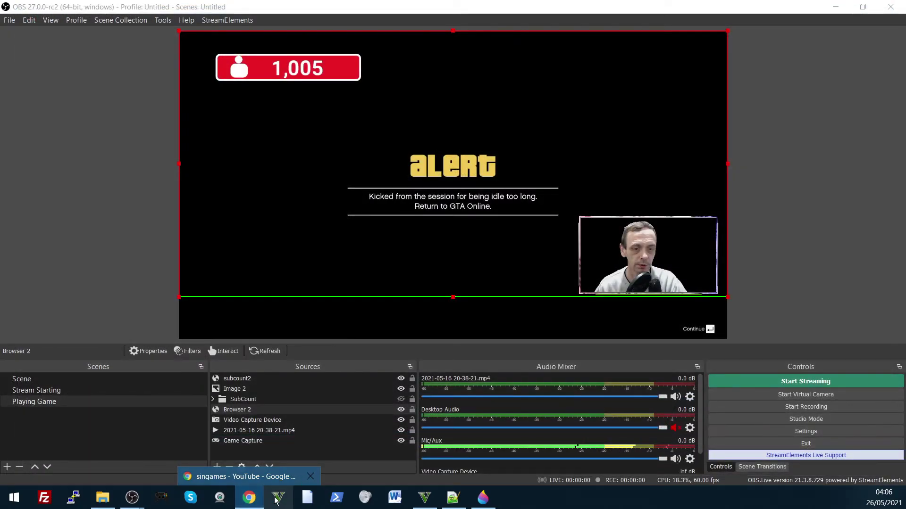
# Step: Unsubscribe from SinGames on the search results and return to OBS to watch the count
pyautogui.click(254, 507)
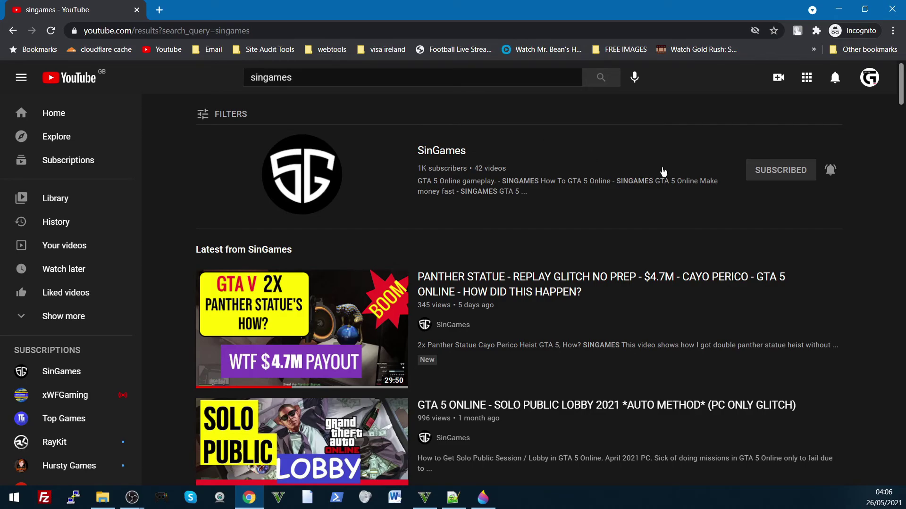
pyautogui.click(766, 172)
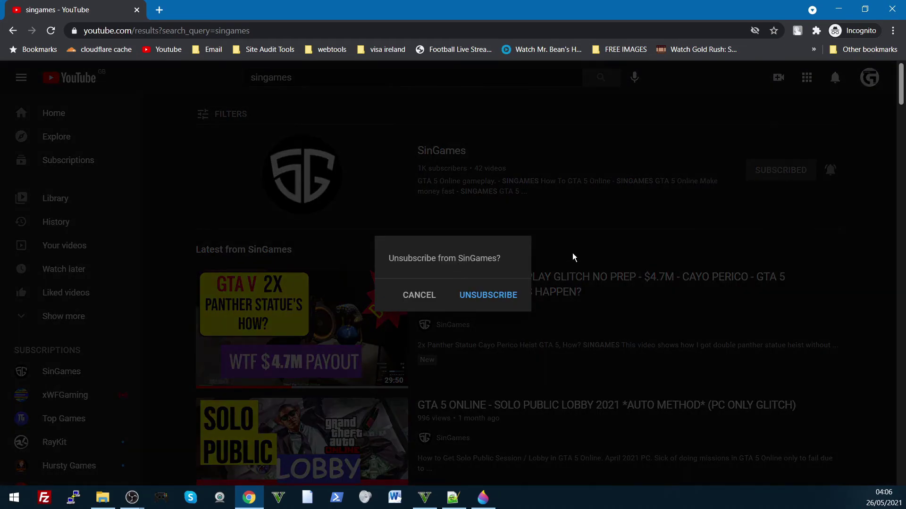
pyautogui.click(489, 296)
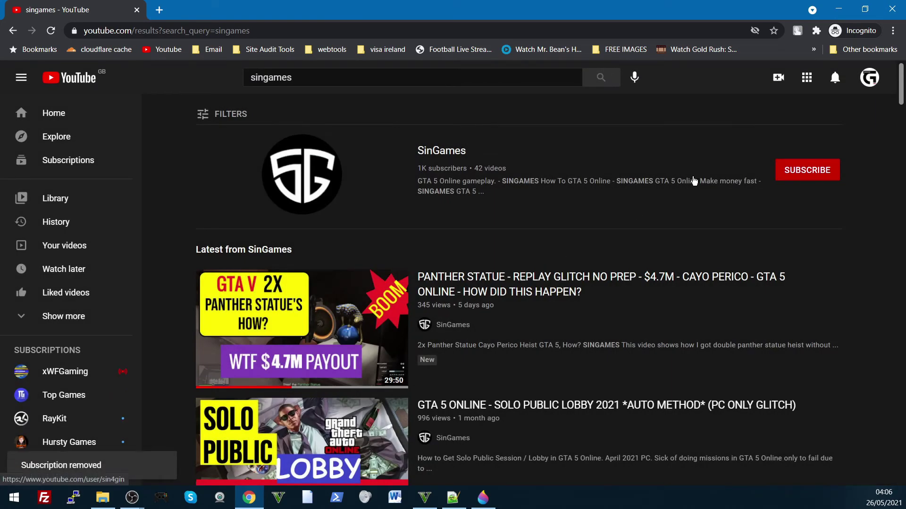
pyautogui.hotkey('alt', 'Tab')
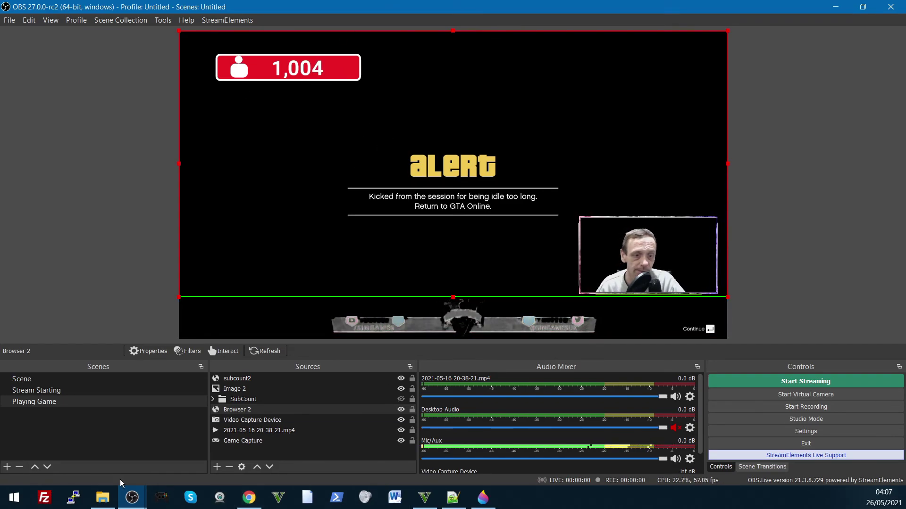
# Step: Watch the OBS Playing Game scene until the red badge's count drops from 1,005 to 1,004
pyautogui.moveTo(137, 501)
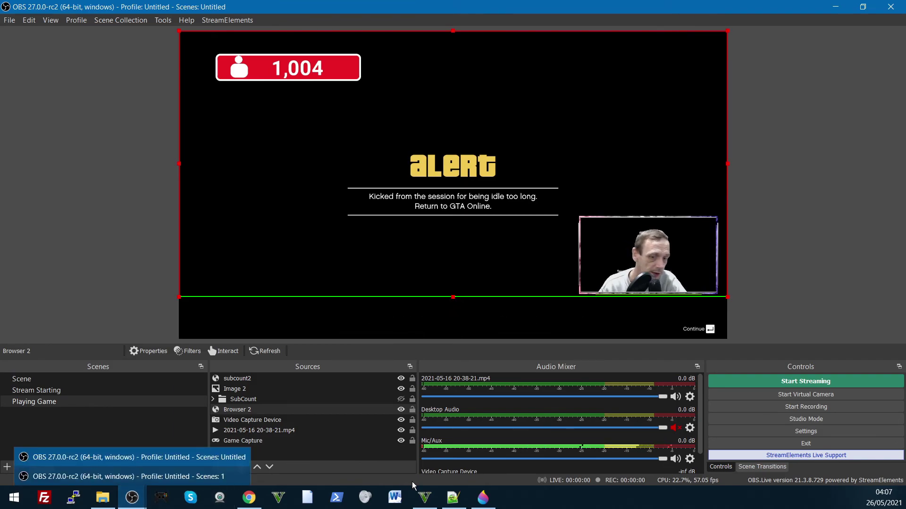
# Step: Bring the YouTube search results forward and subscribe to SinGames again
pyautogui.click(474, 504)
pyautogui.click(473, 506)
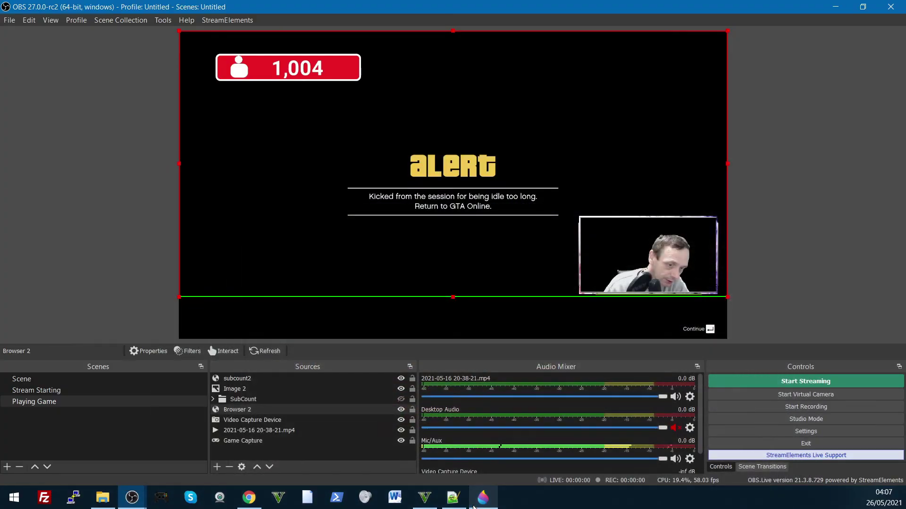
pyautogui.click(250, 498)
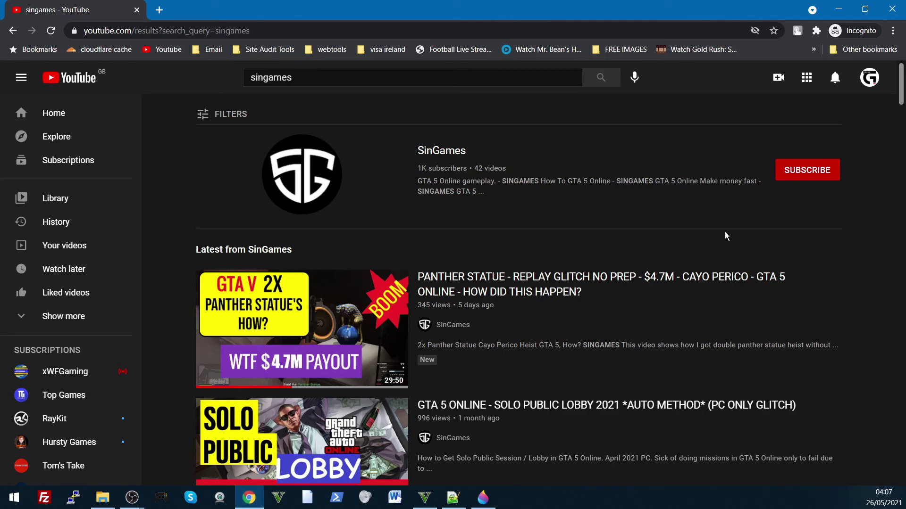
pyautogui.click(798, 177)
# Step: Set SinGames notifications to All and minimise Chrome back to OBS
pyautogui.click(830, 171)
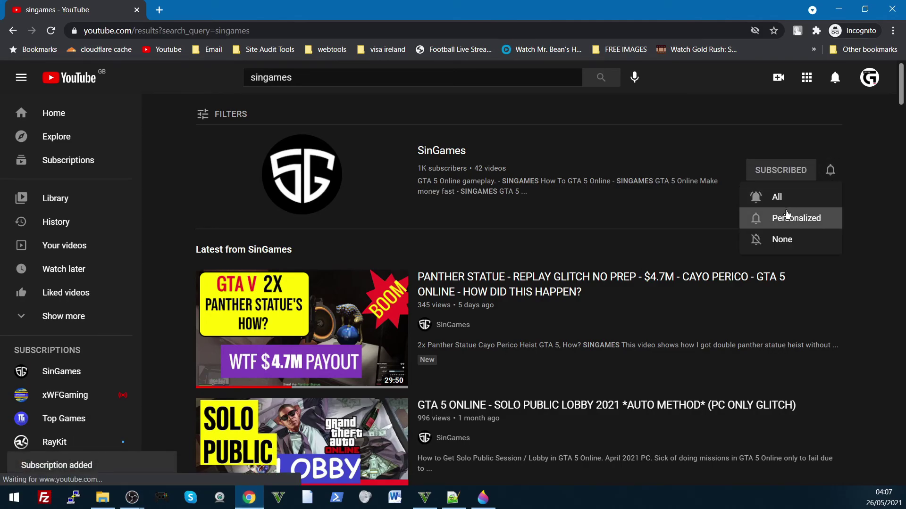
pyautogui.click(779, 196)
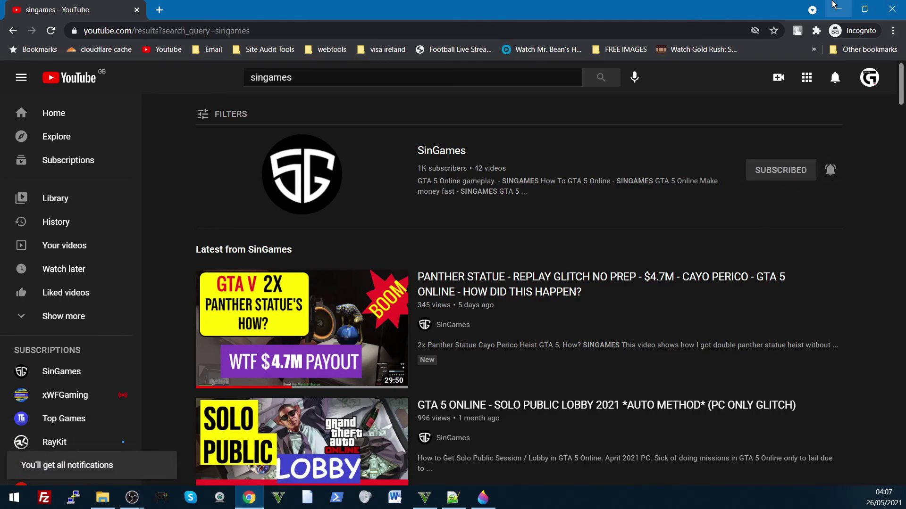
pyautogui.click(834, 4)
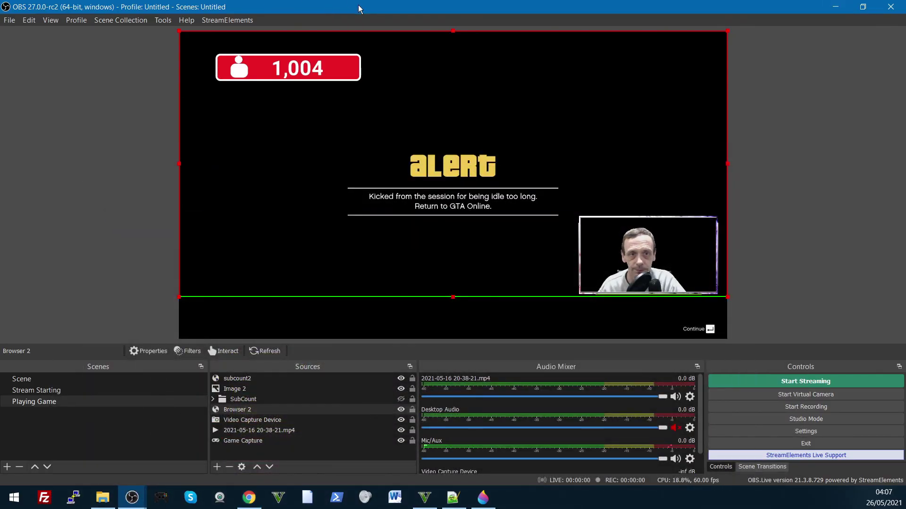